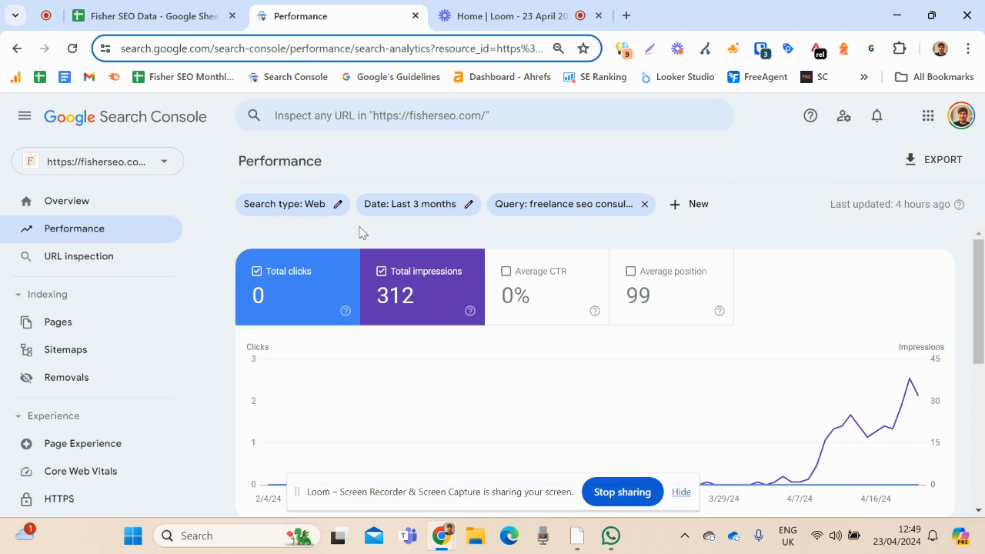
Remove the "freelance seo consultant" query filter from the performance report and list the site's top queries
click(644, 204)
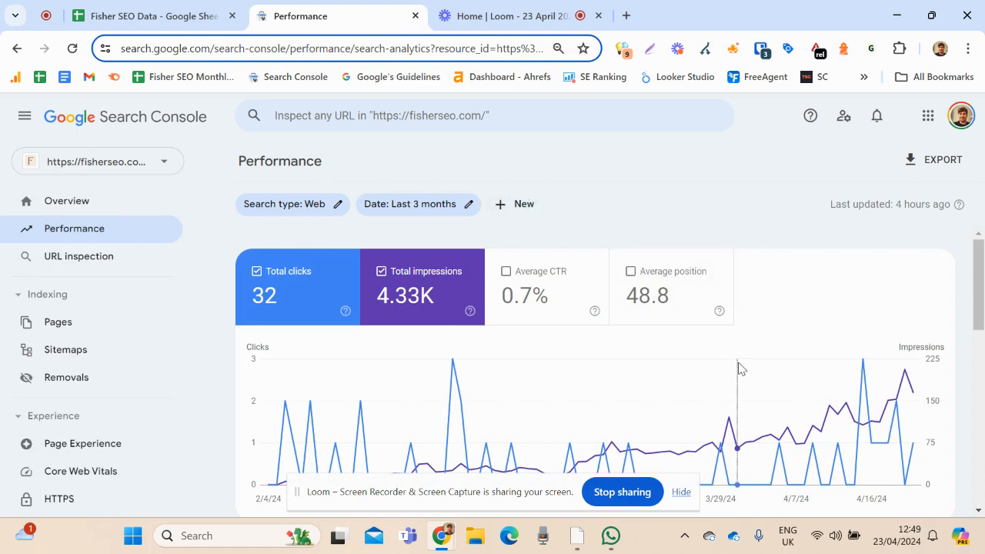
mouse_move(744, 371)
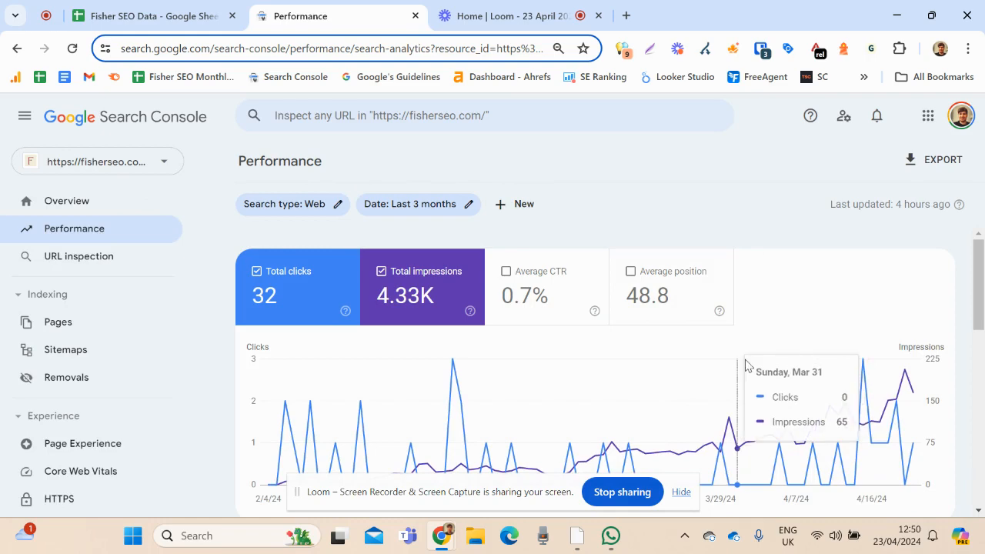
scroll(696, 354, down, 5)
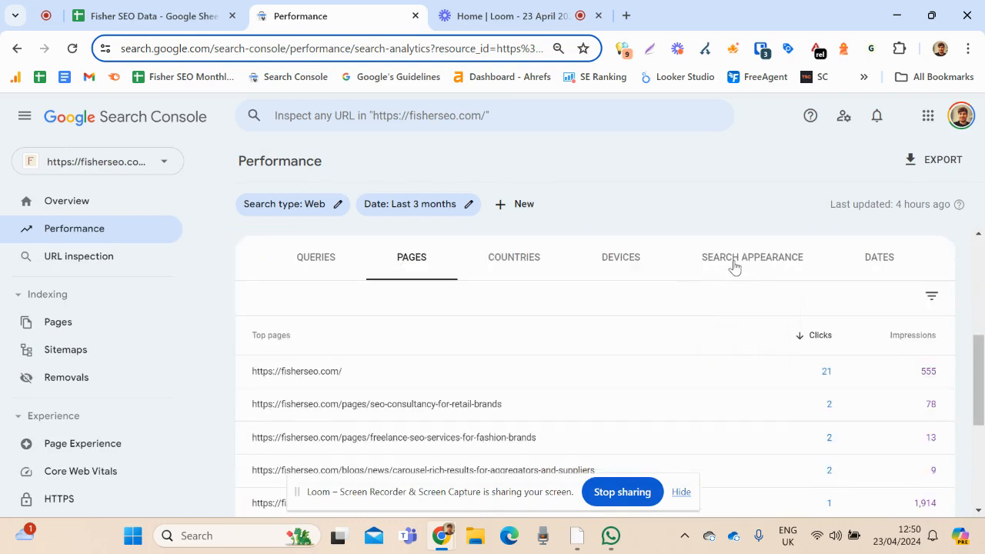
click(325, 277)
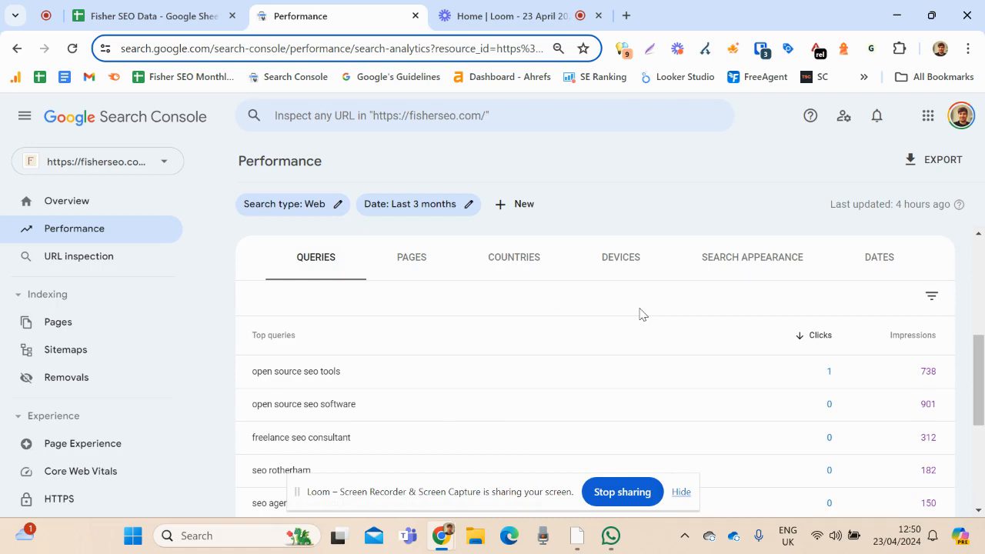
Filter the performance report by the query "open source seo tools" and list the pages appearing for it
scroll(427, 299, up, 2)
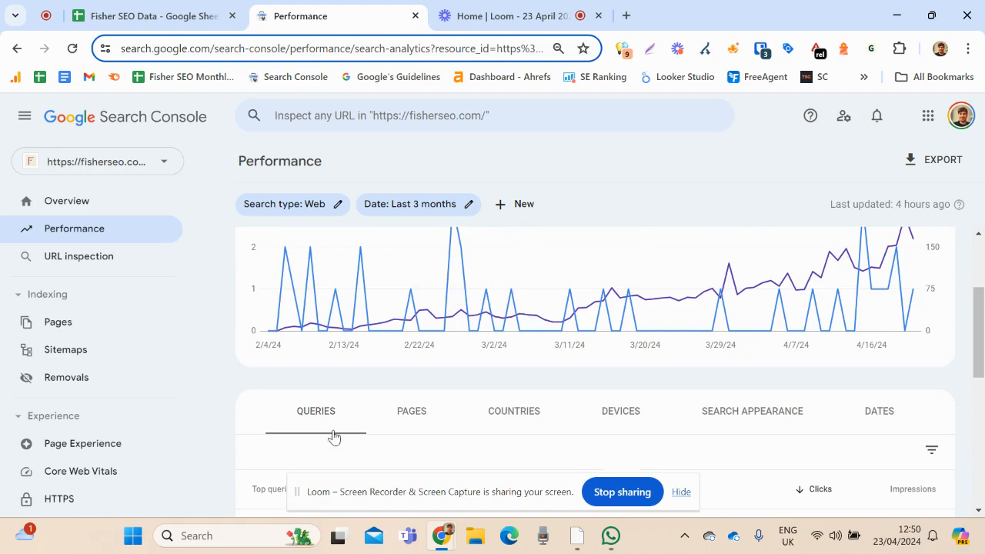
scroll(543, 297, down, 3)
click(542, 293)
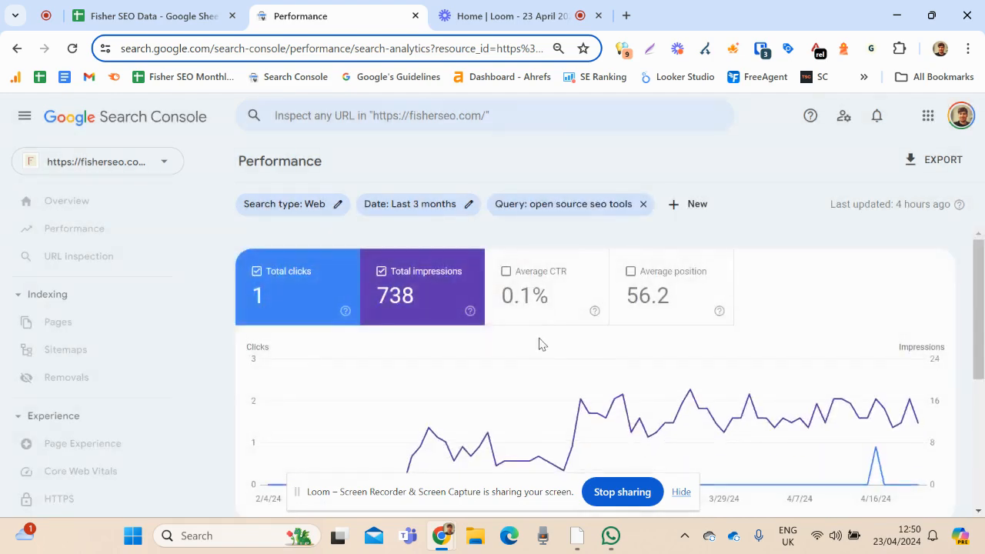
scroll(539, 344, down, 3)
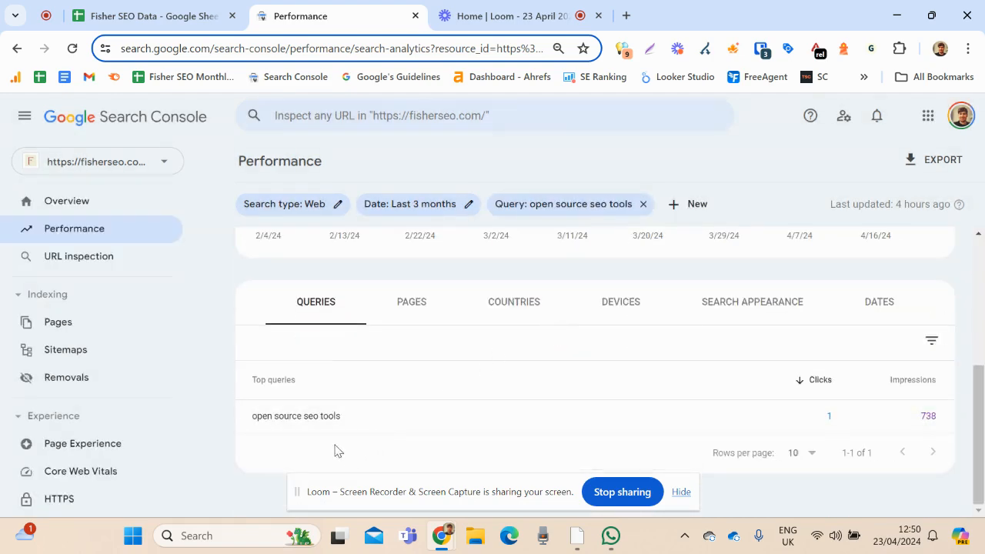
click(408, 310)
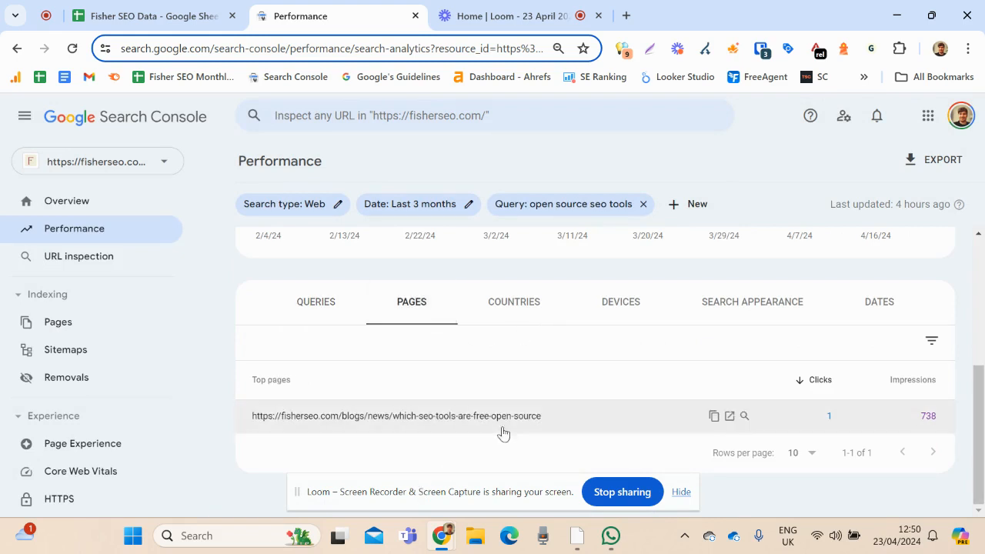
Replace the query filter with "freelance seo consultant" and list the pages appearing for that query
click(643, 204)
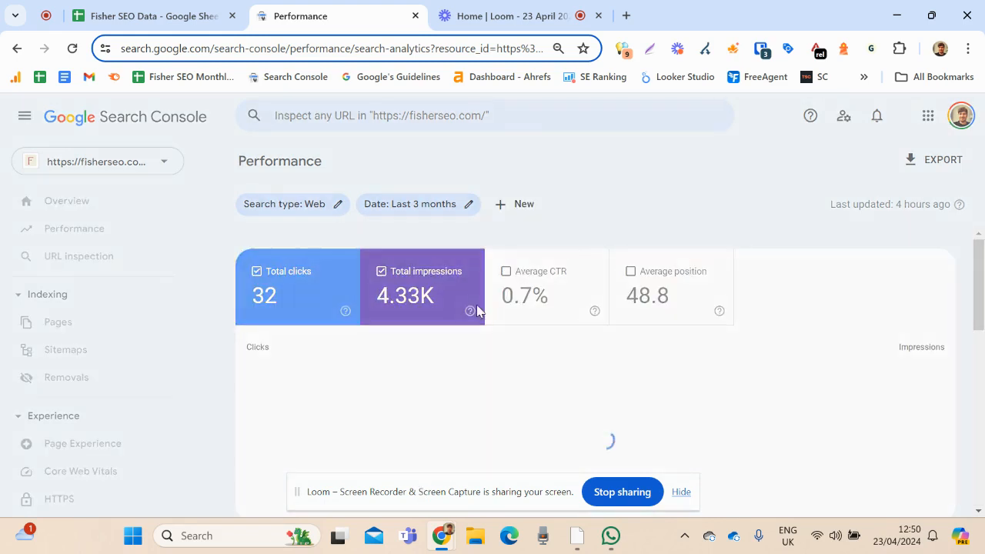
scroll(439, 331, down, 4)
scroll(416, 323, up, 1)
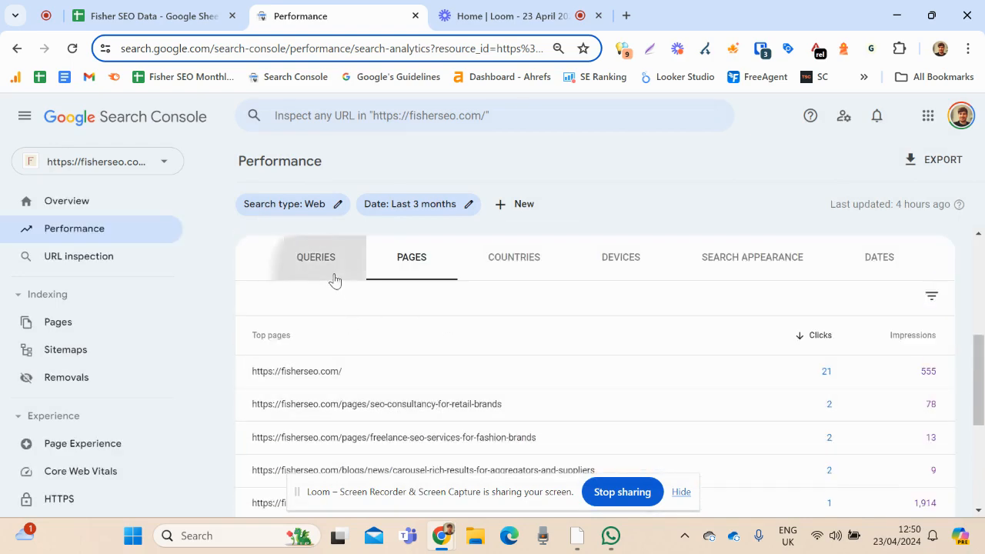
click(331, 266)
scroll(431, 328, down, 1)
click(424, 358)
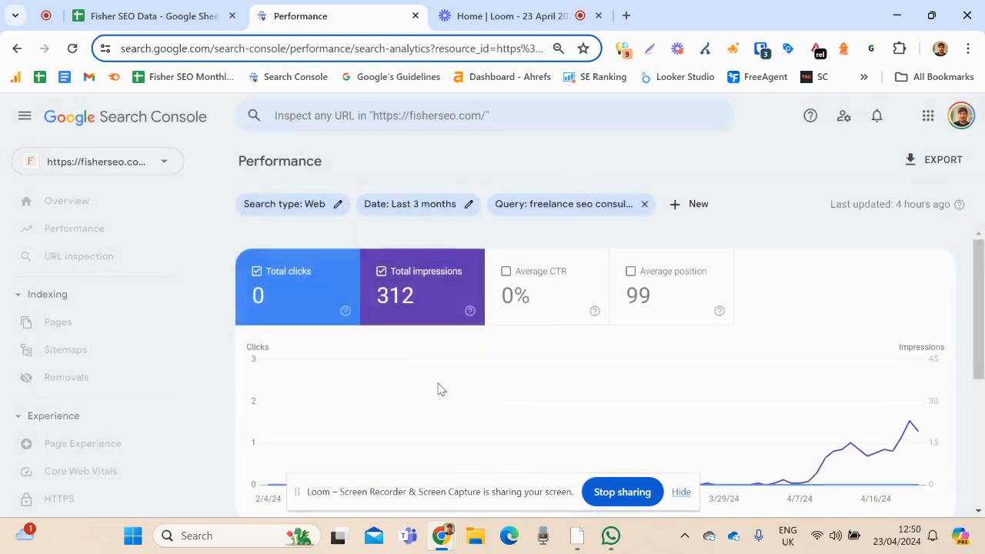
scroll(427, 324, down, 5)
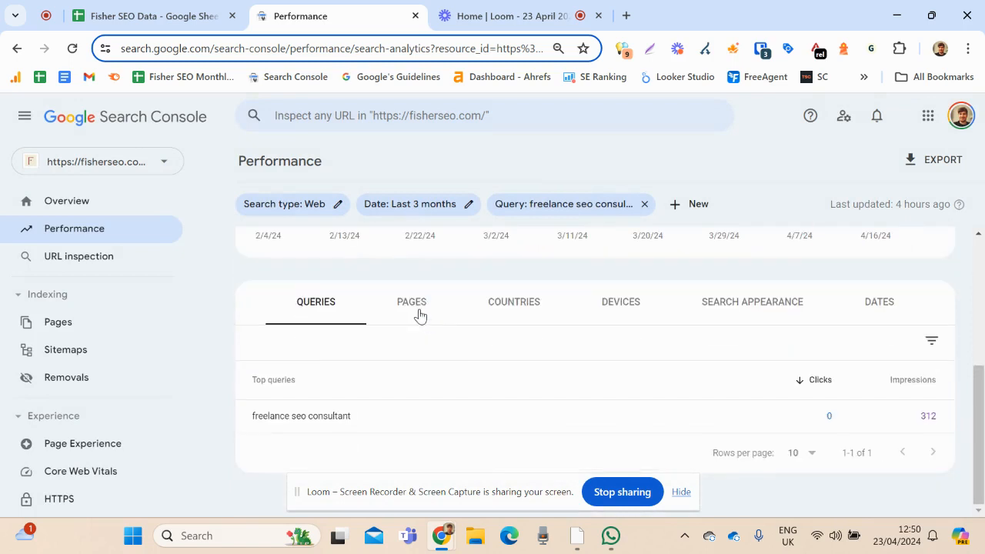
click(418, 312)
scroll(487, 310, down, 1)
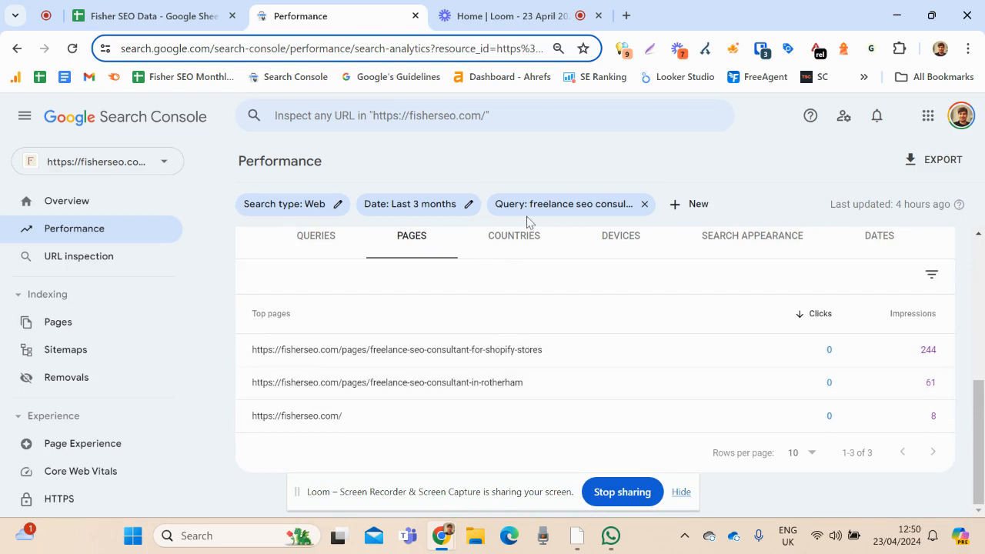
Review the filtered query's performance graph and return its results table to the queries breakdown
scroll(385, 314, up, 5)
scroll(326, 337, down, 3)
click(339, 412)
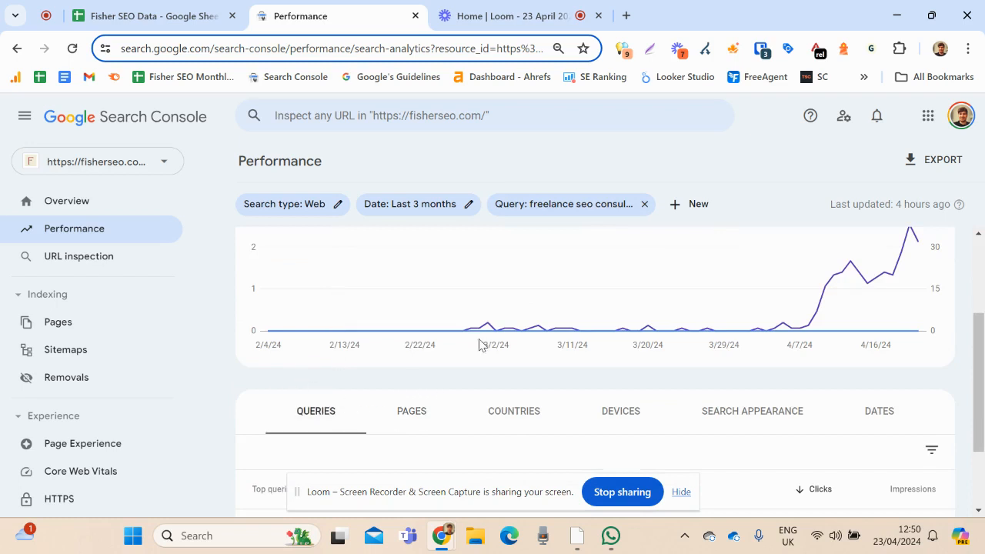
scroll(478, 344, down, 1)
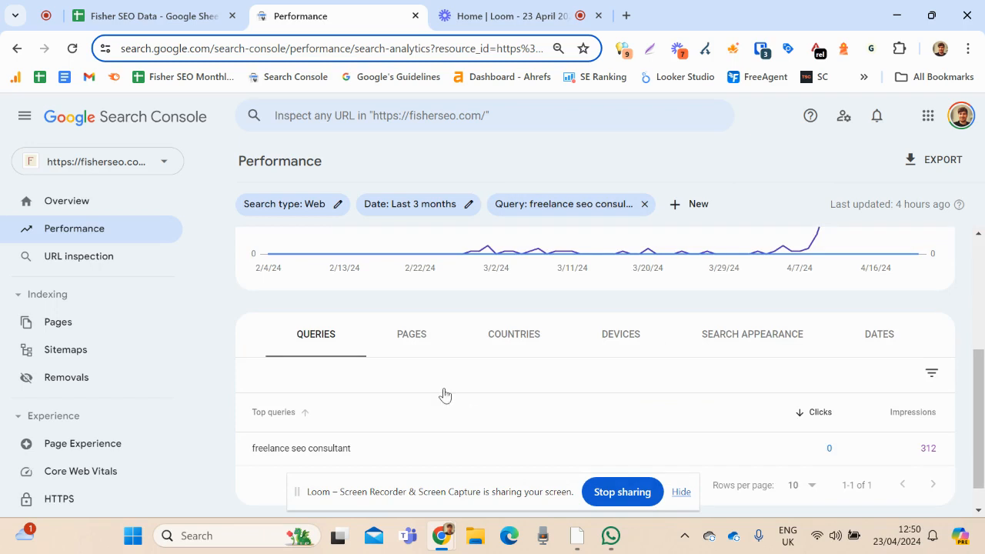
Switch to the Fisher SEO Data spreadsheet in Google Sheets and open the Search Analytics for Sheets sidebar
click(150, 14)
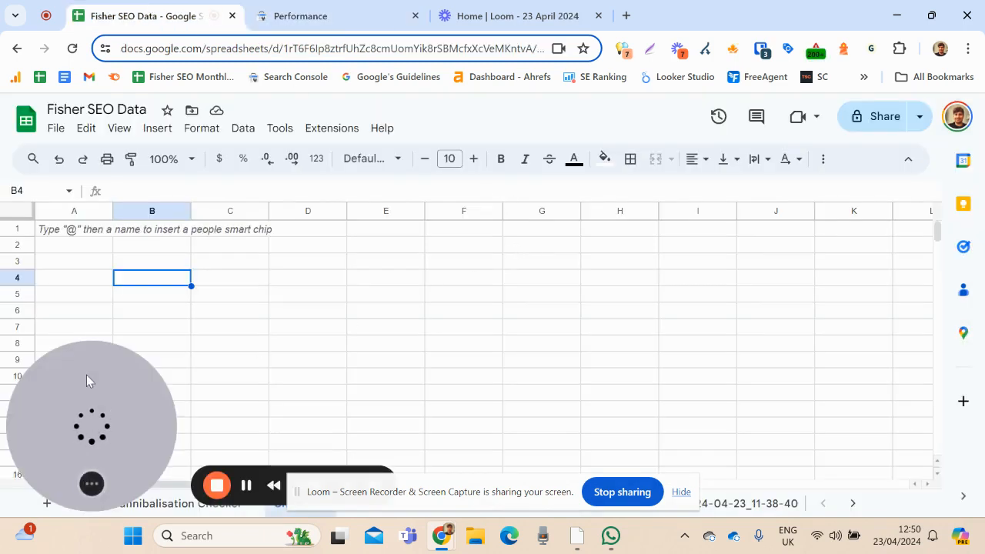
drag(86, 375, 850, 355)
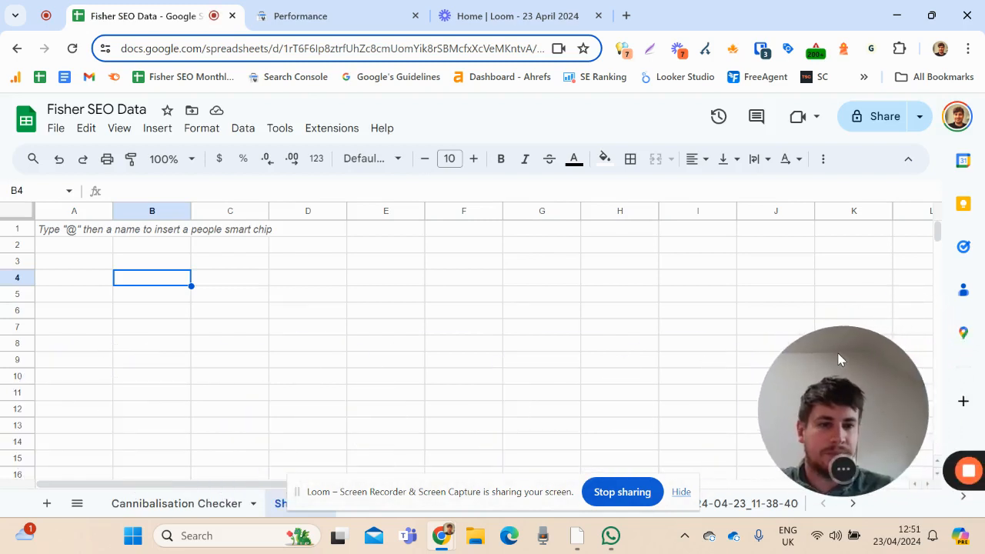
click(92, 246)
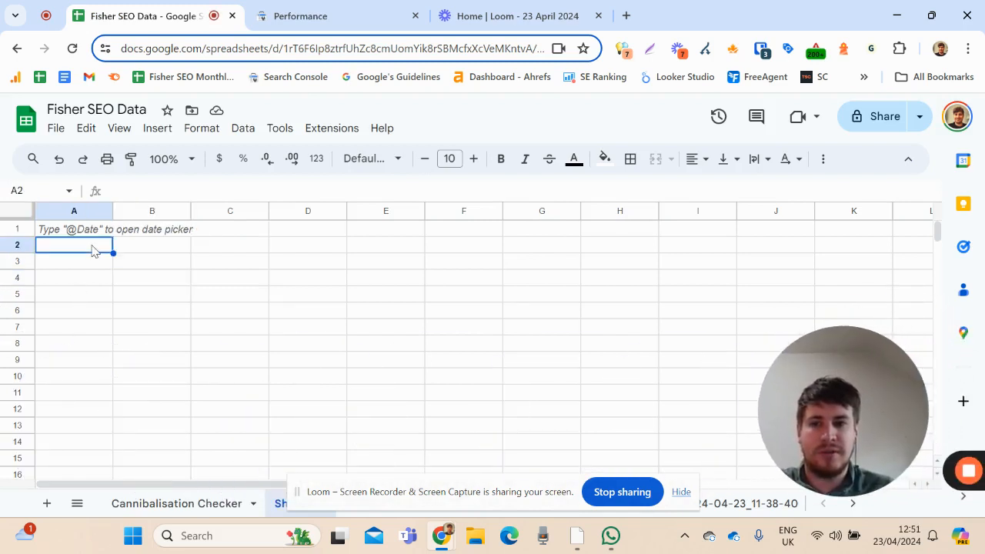
click(345, 132)
mouse_move(352, 156)
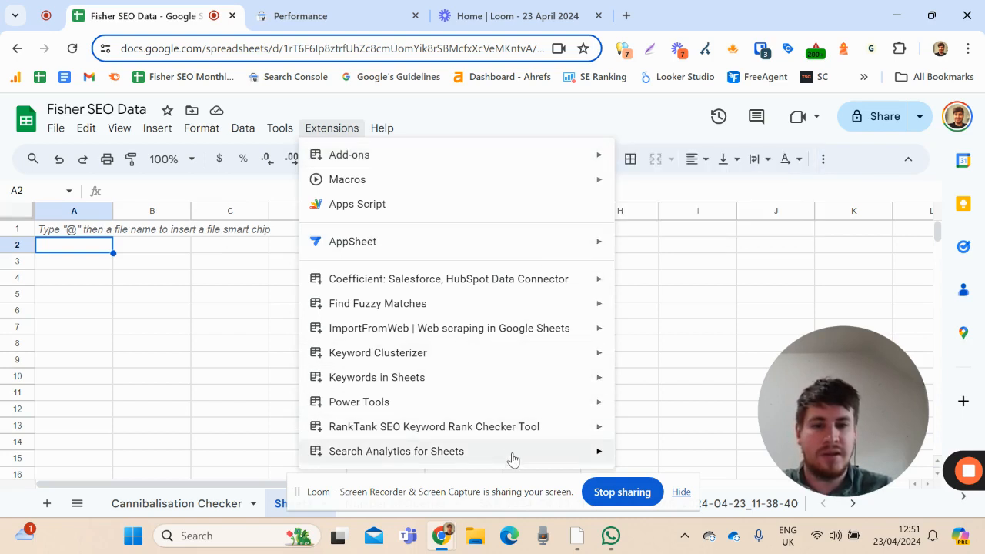
mouse_move(512, 459)
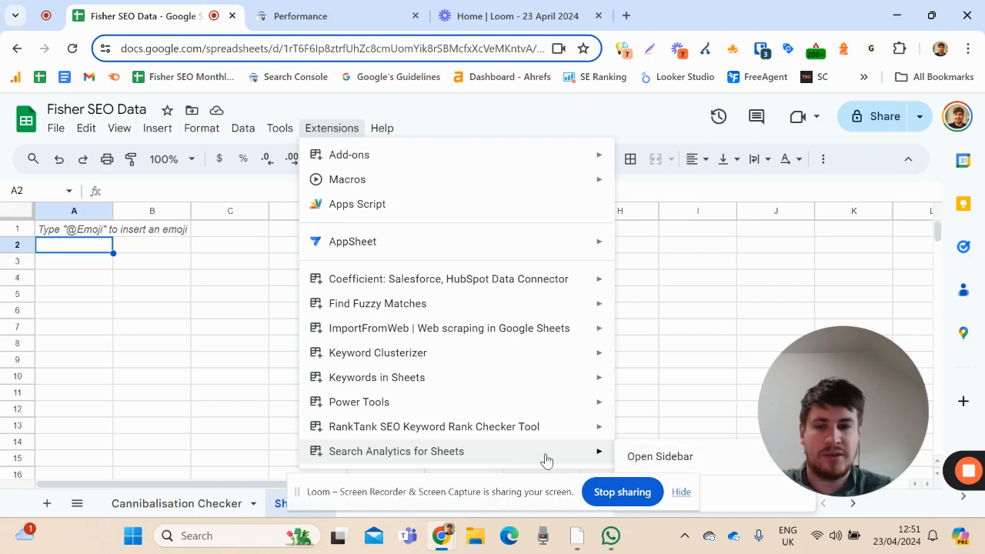
click(653, 457)
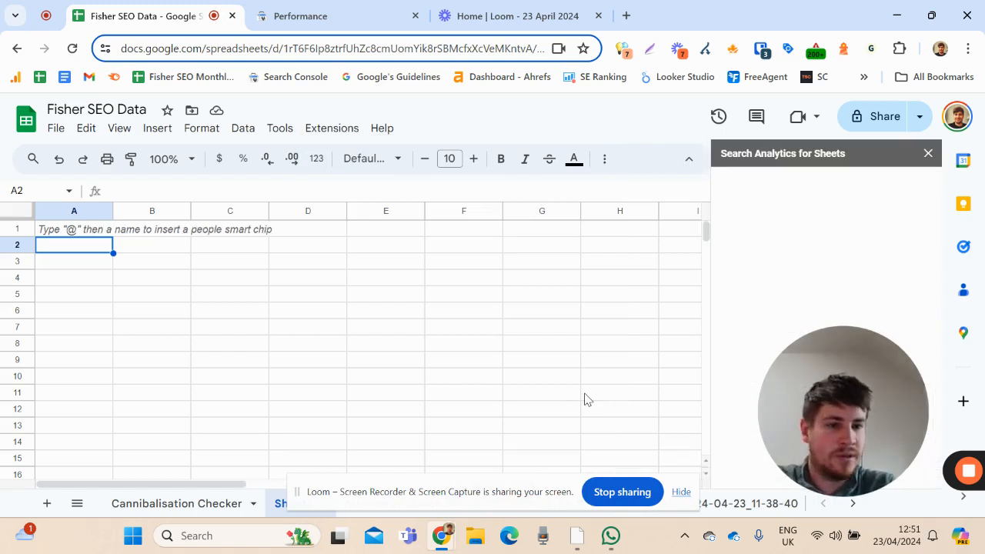
drag(794, 394, 73, 352)
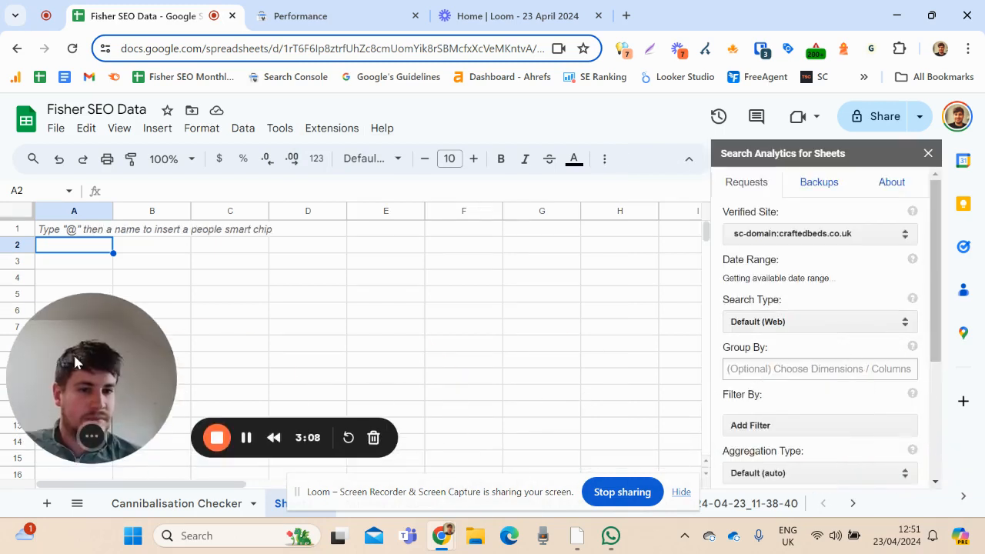
click(815, 237)
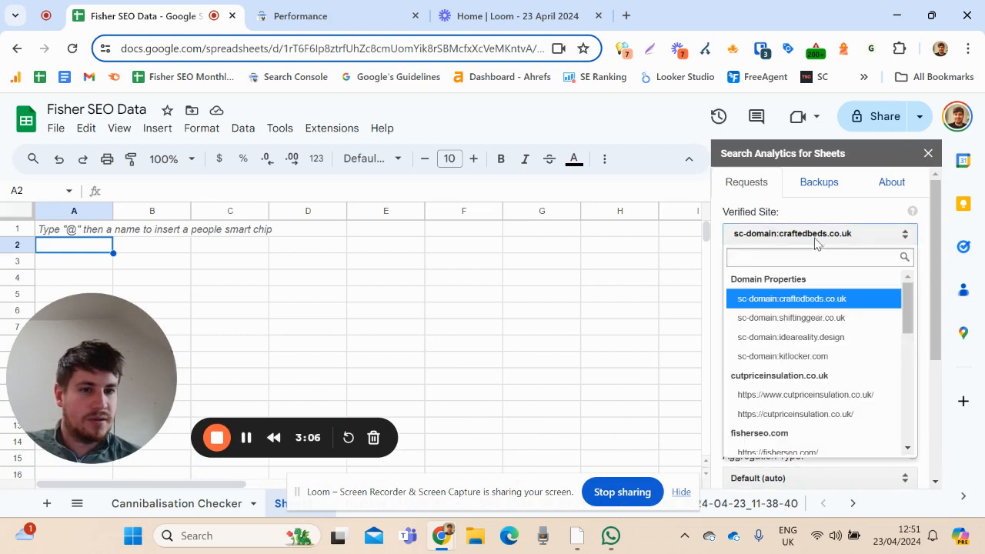
scroll(837, 343, down, 2)
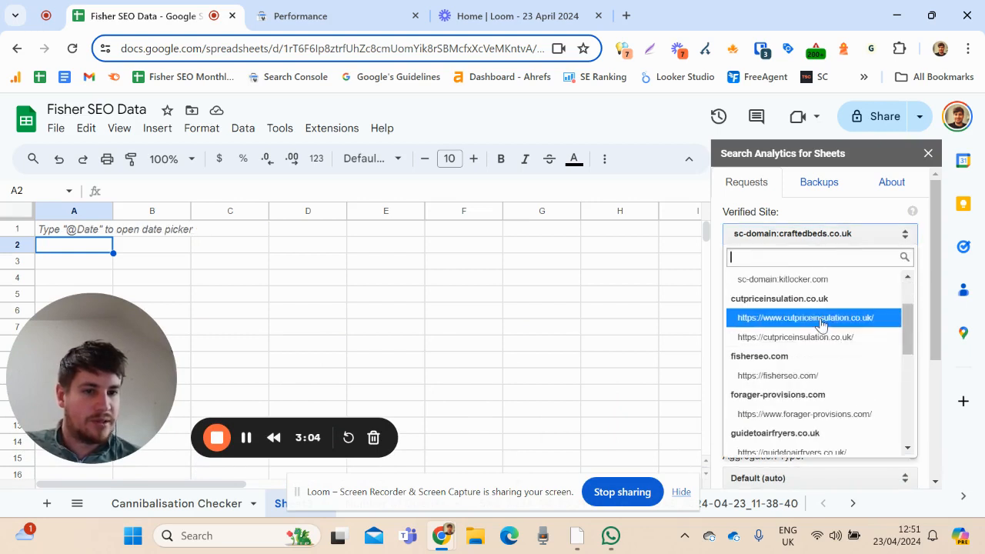
scroll(837, 343, up, 1)
scroll(835, 350, down, 2)
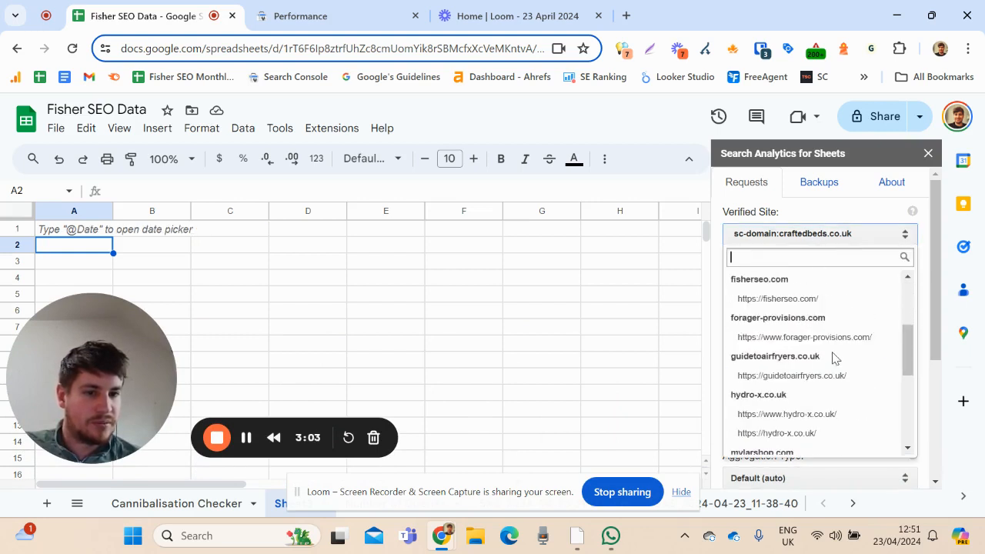
click(813, 300)
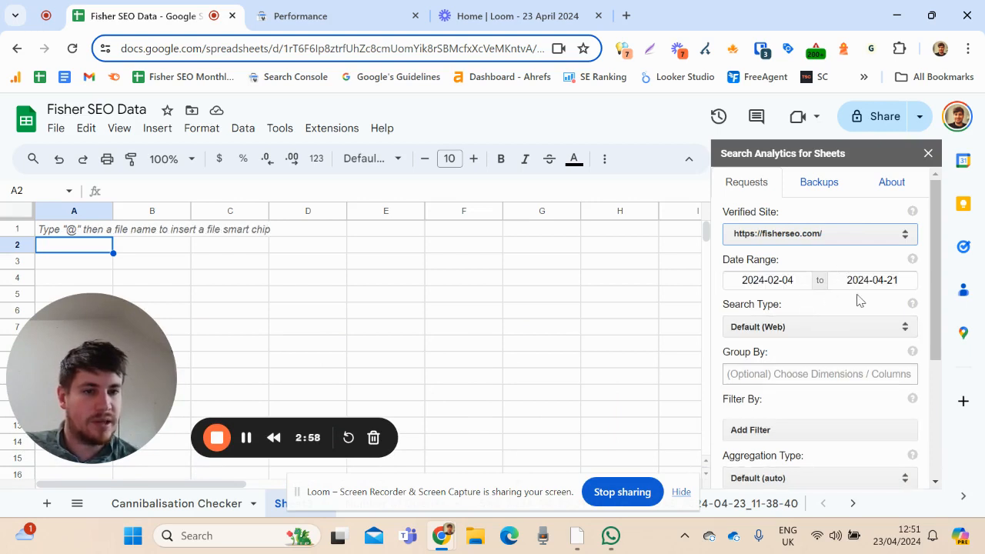
Set the results sheet to Active Sheet and request the ungrouped search data
scroll(850, 314, down, 2)
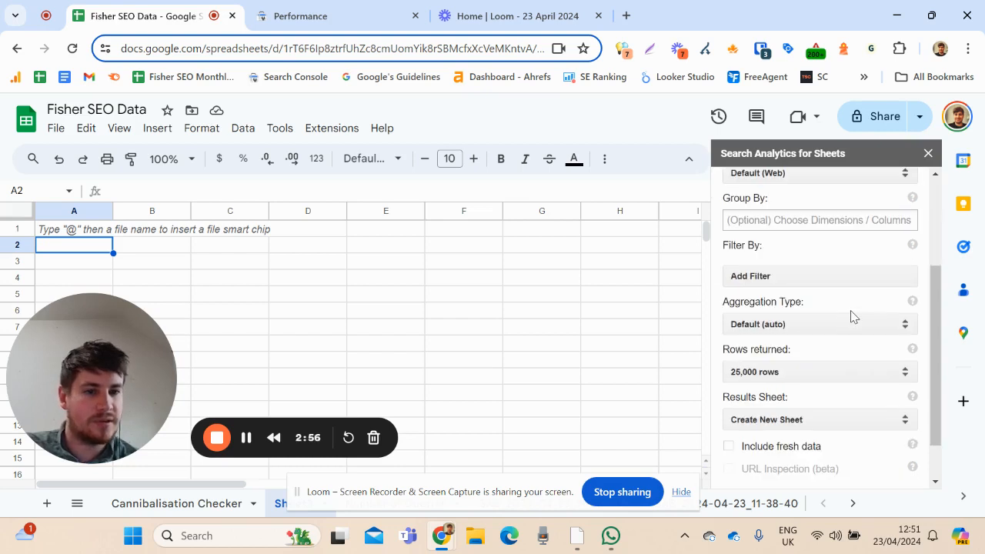
scroll(802, 377, down, 1)
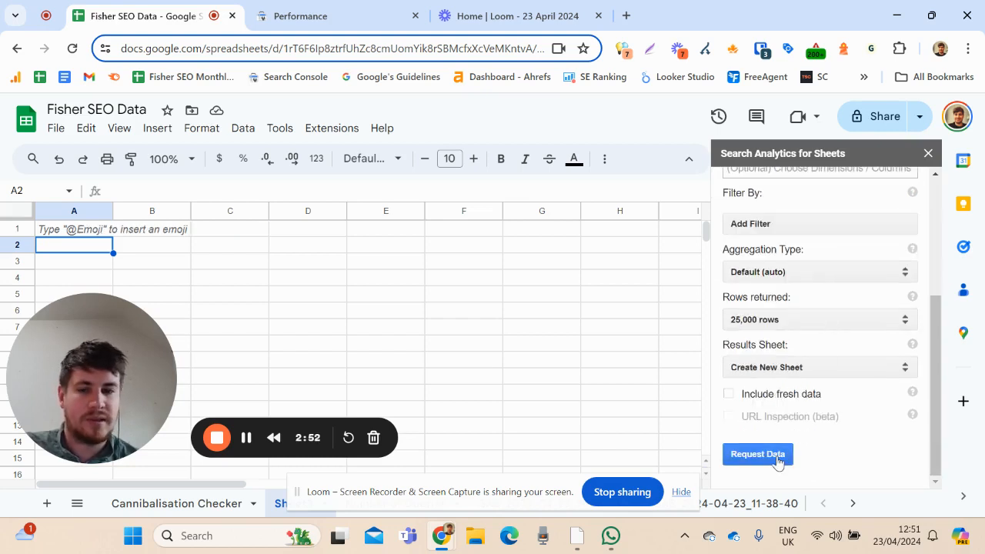
click(792, 371)
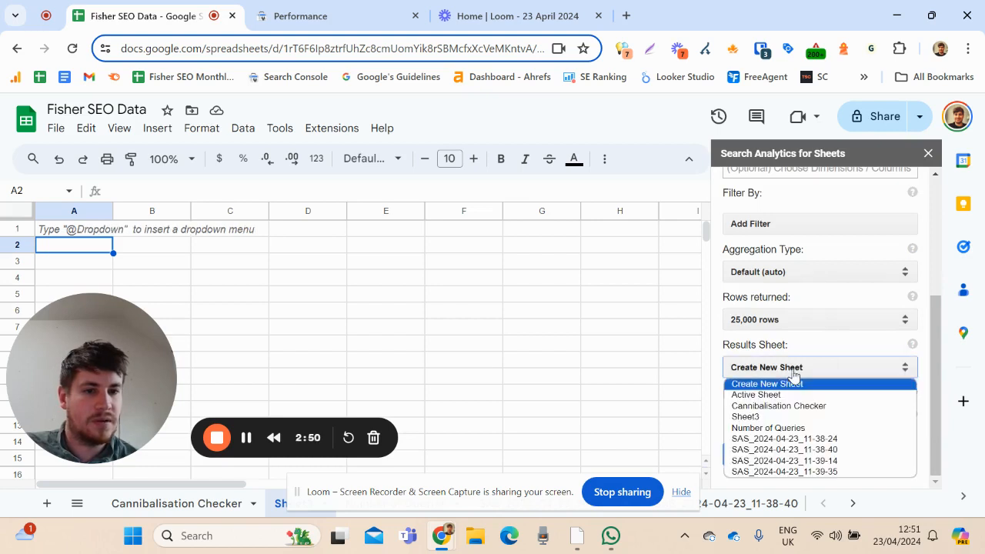
click(794, 395)
scroll(783, 447, down, 1)
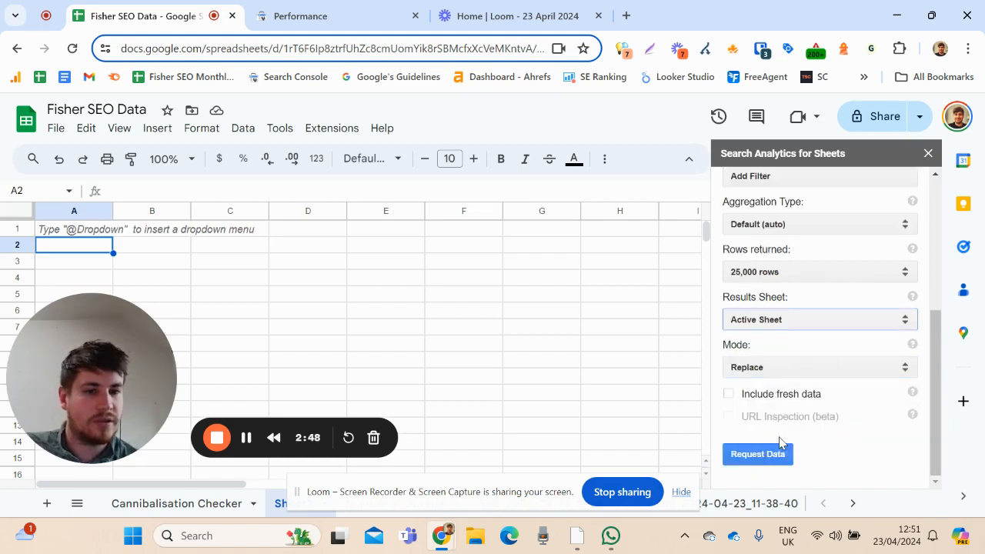
click(764, 455)
scroll(808, 416, up, 4)
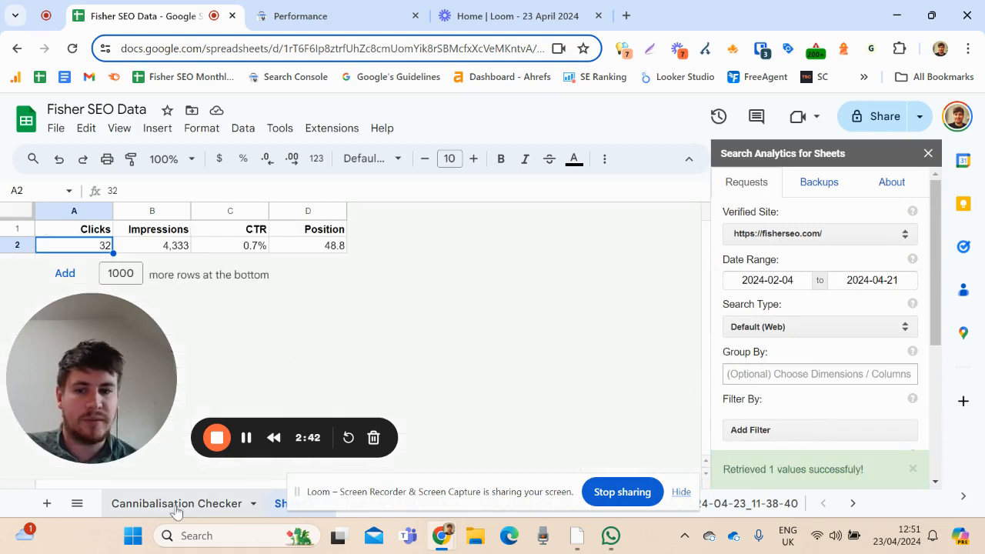
Add a new blank sheet and group the data request by Query and Page
click(46, 503)
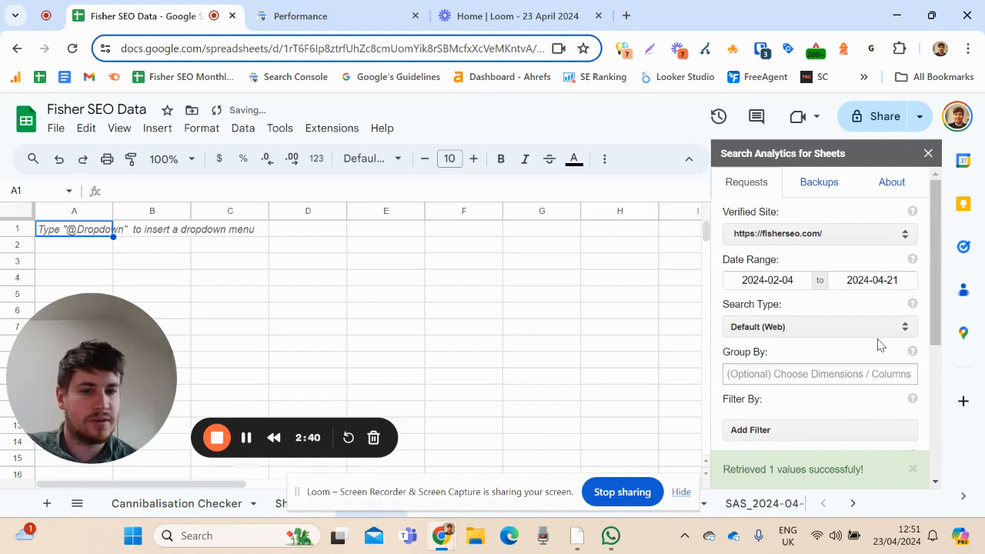
click(790, 374)
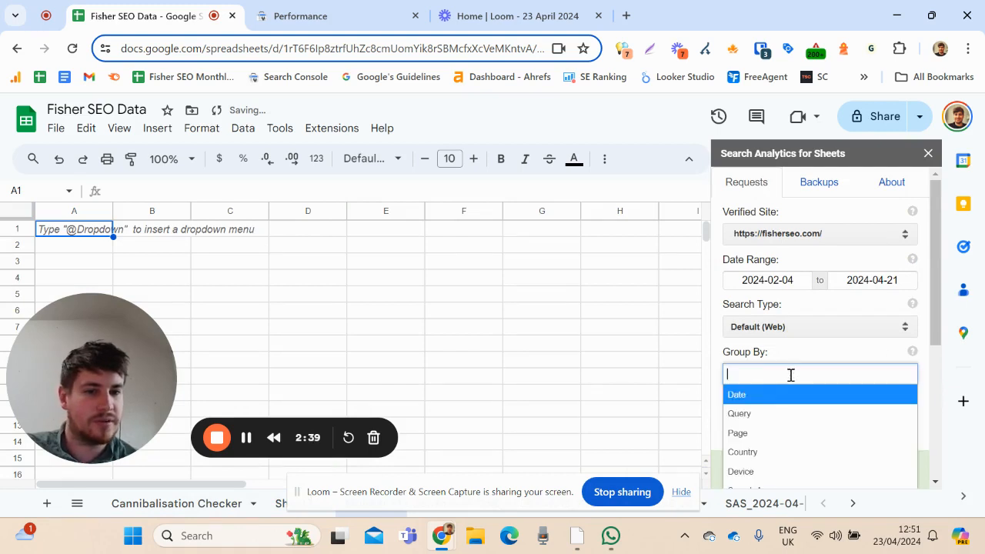
click(784, 416)
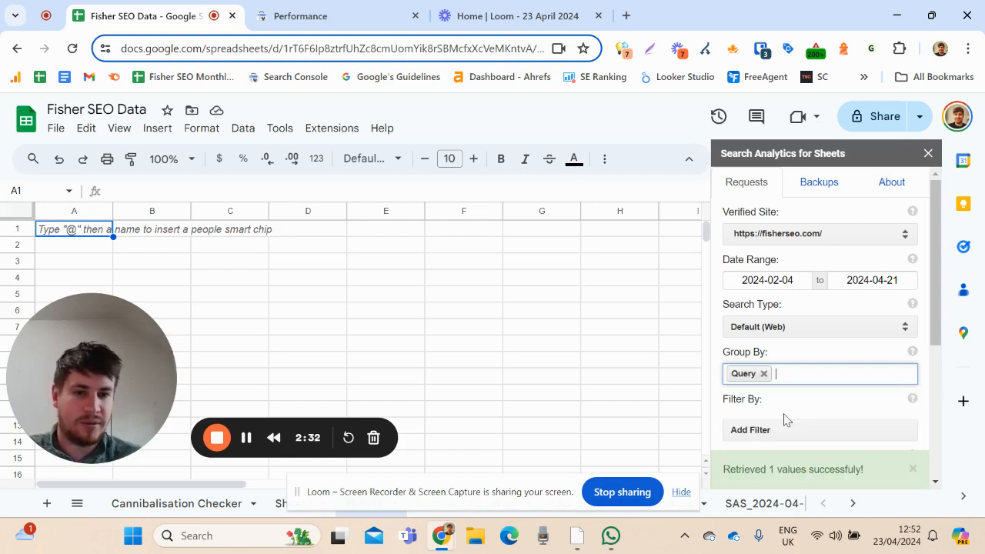
click(796, 377)
click(777, 437)
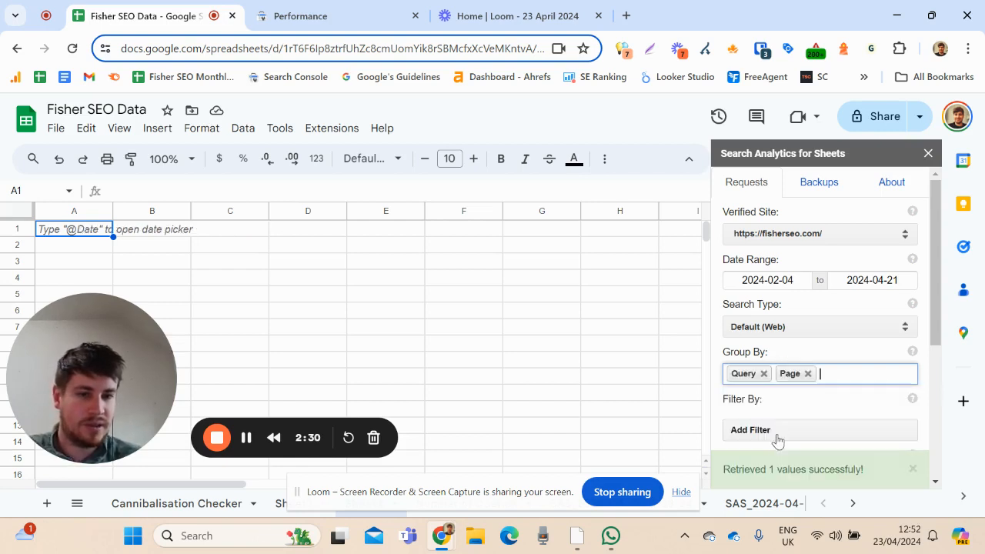
Request the fisherseo.com search data grouped by query and page into the active sheet, keeping 25,000 rows and Replace mode
scroll(808, 446, down, 3)
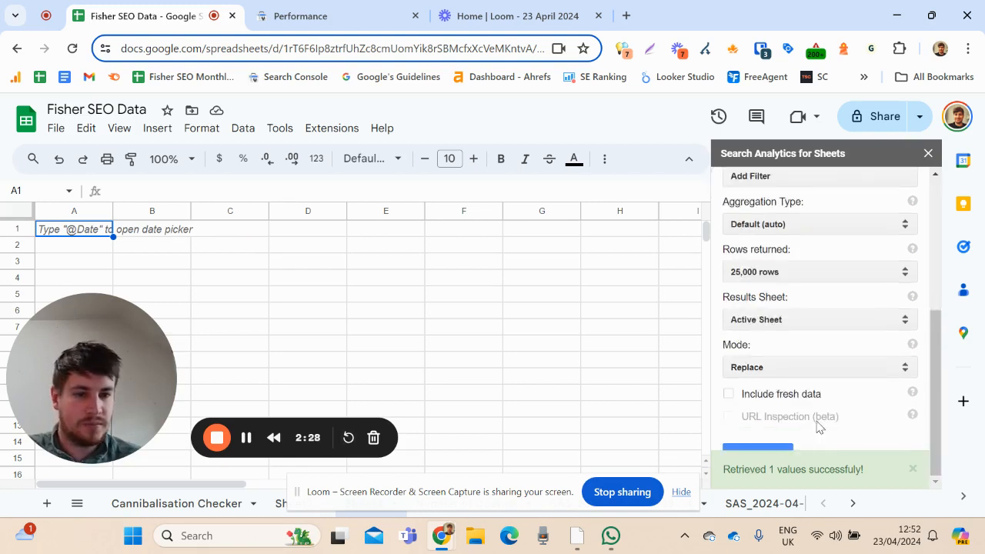
click(913, 468)
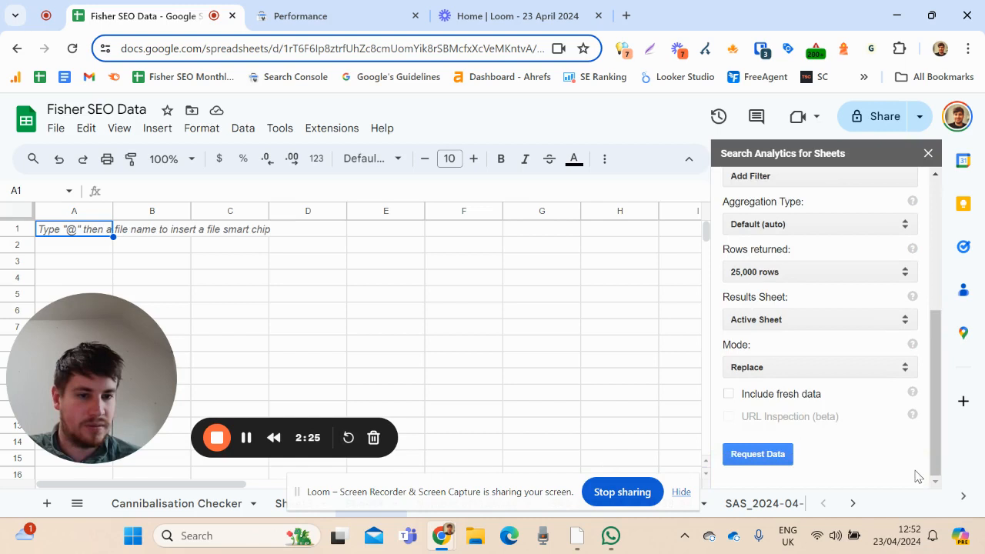
click(754, 454)
drag(96, 343, 832, 240)
click(338, 246)
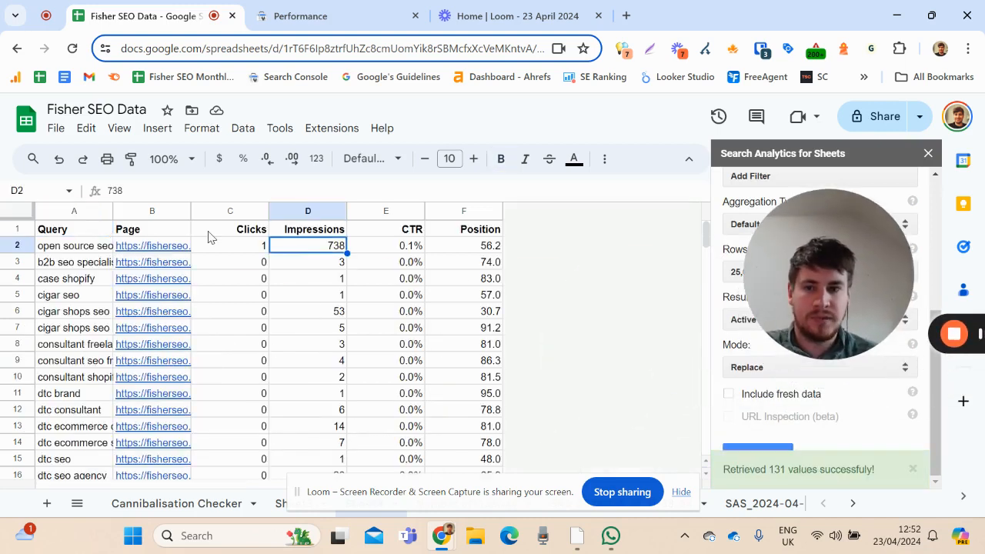
Widen the Query and Page columns so the full search terms and page URLs can be read
drag(192, 210, 377, 210)
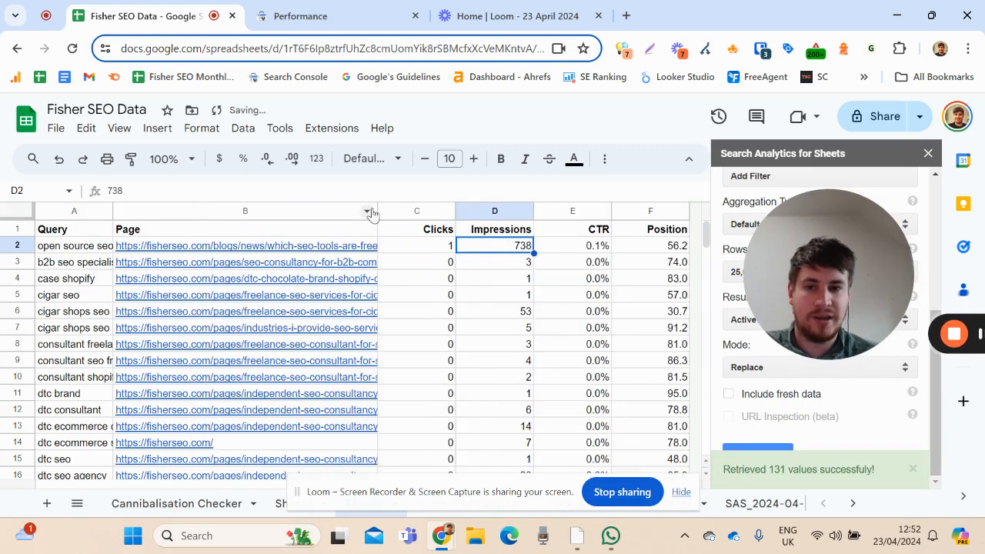
drag(114, 210, 165, 209)
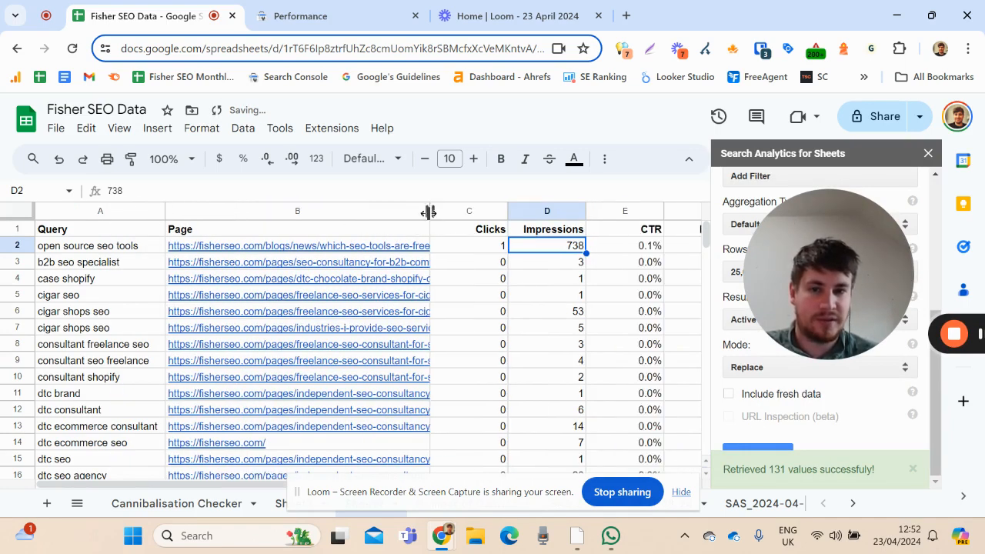
drag(430, 211, 521, 220)
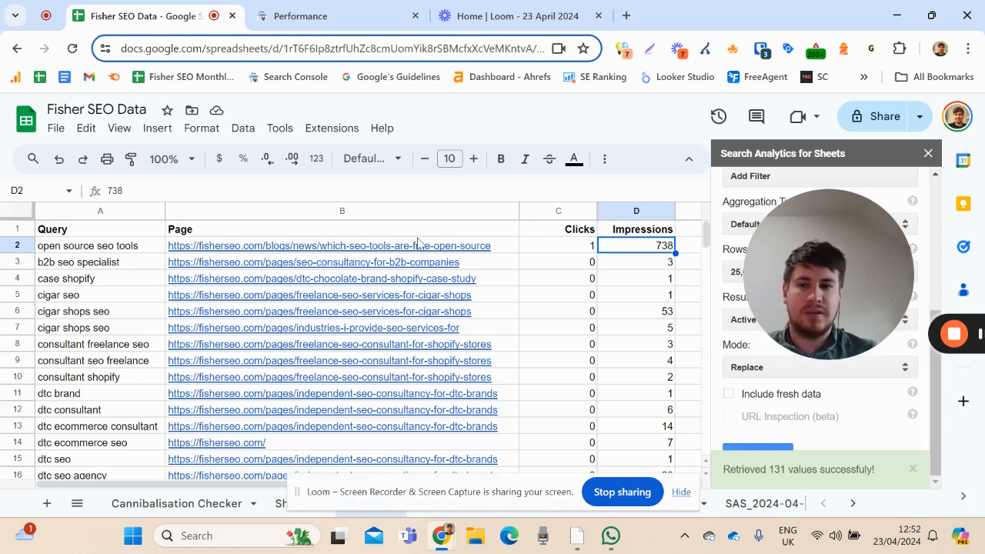
Centre-align the Clicks, Impressions and CTR columns
drag(556, 213, 605, 158)
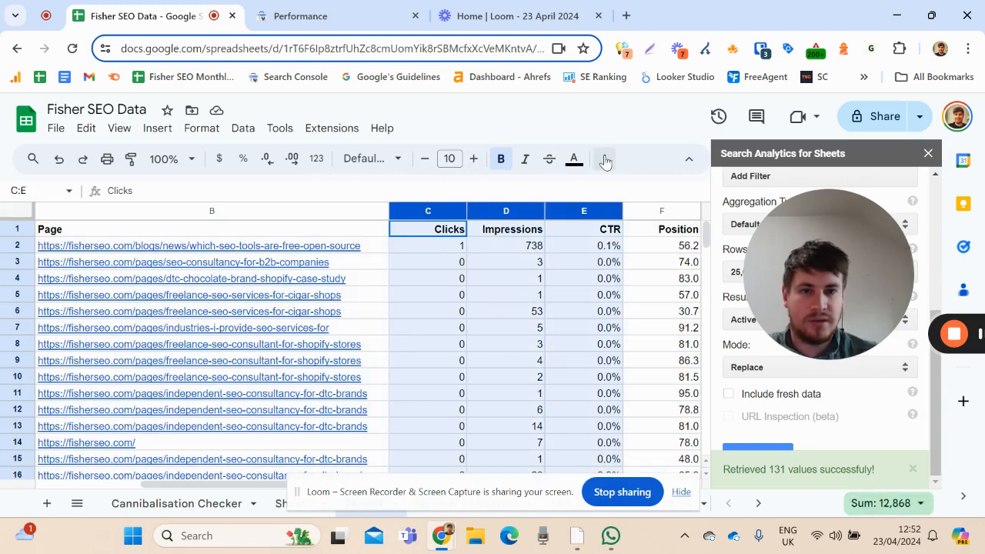
click(604, 158)
click(344, 190)
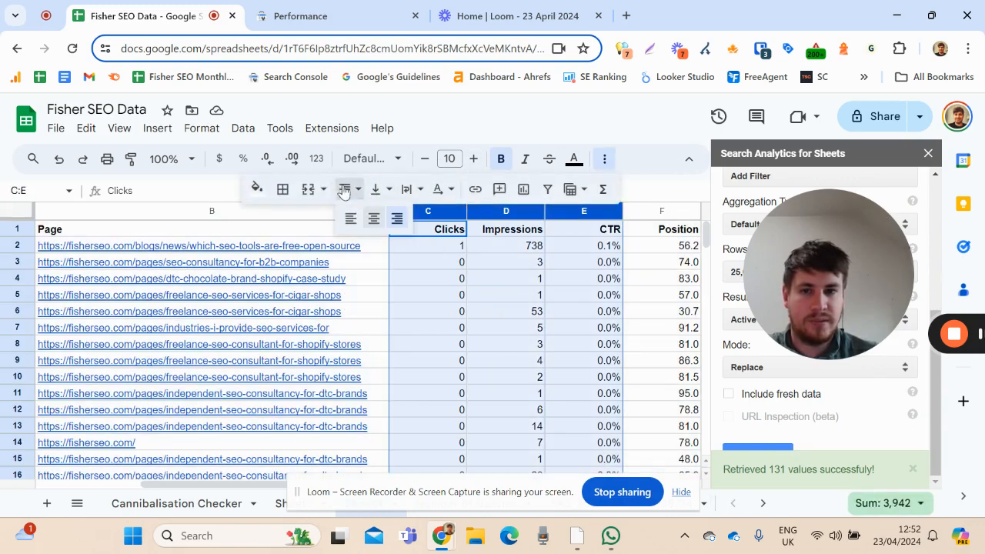
click(373, 218)
click(596, 266)
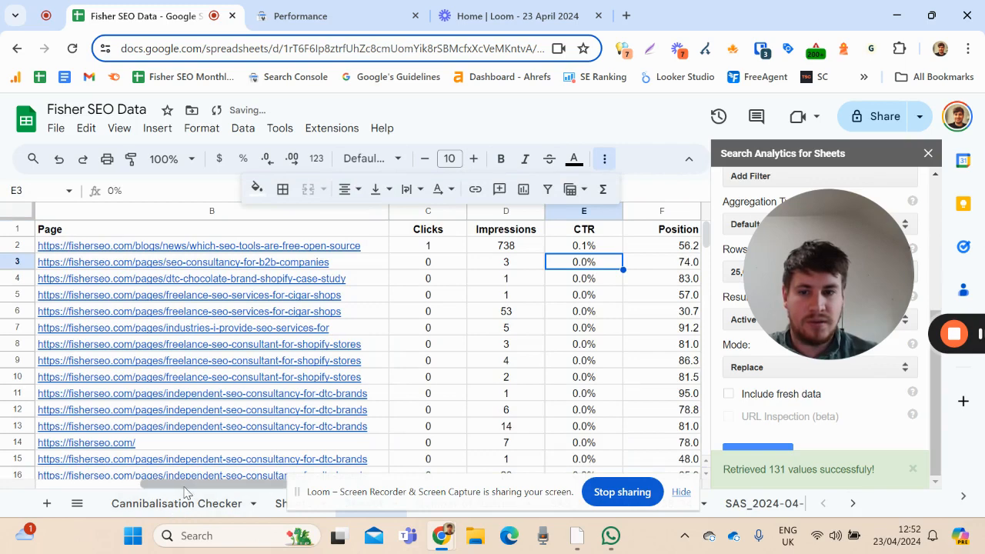
Insert an empty column between Query and Page and narrow it
drag(174, 485, 52, 485)
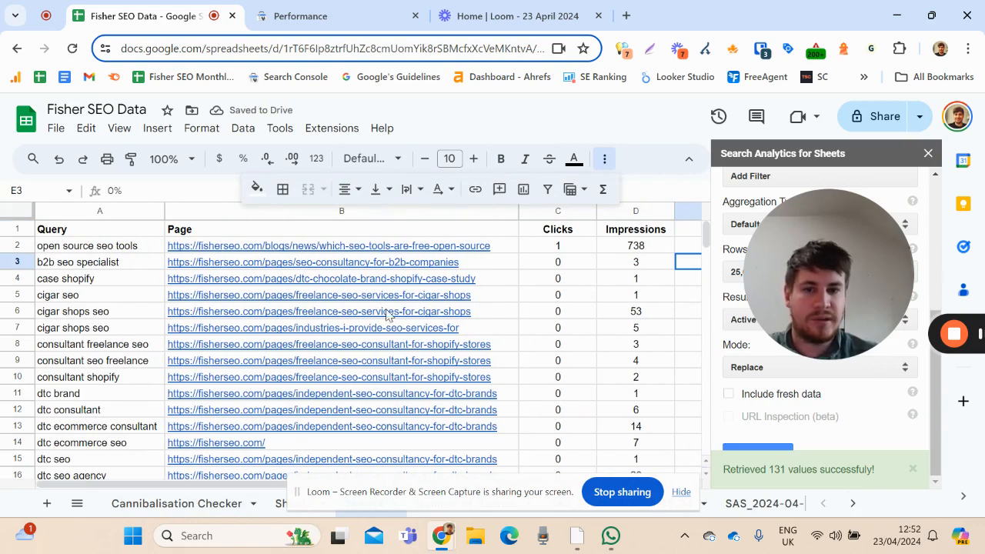
click(219, 210)
right_click(223, 210)
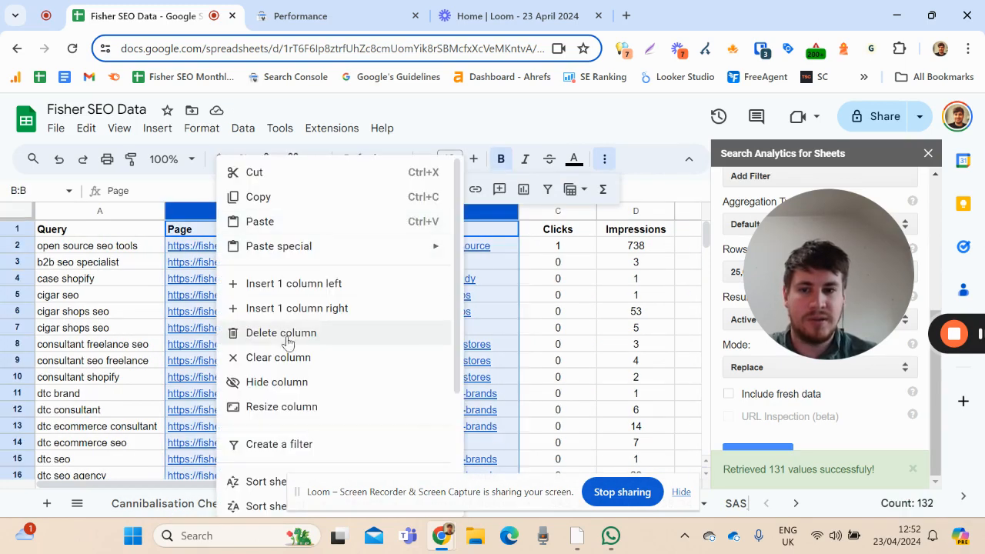
click(279, 276)
click(278, 268)
drag(519, 211, 252, 211)
Enter the header "Frequency of Query" in B1 and fit the column width to it
click(199, 233)
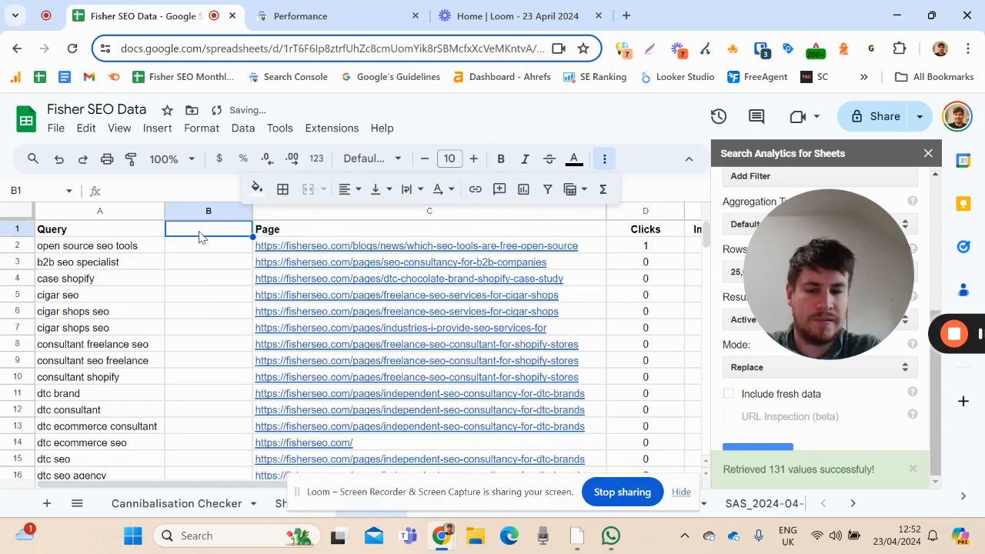
text(Fre)
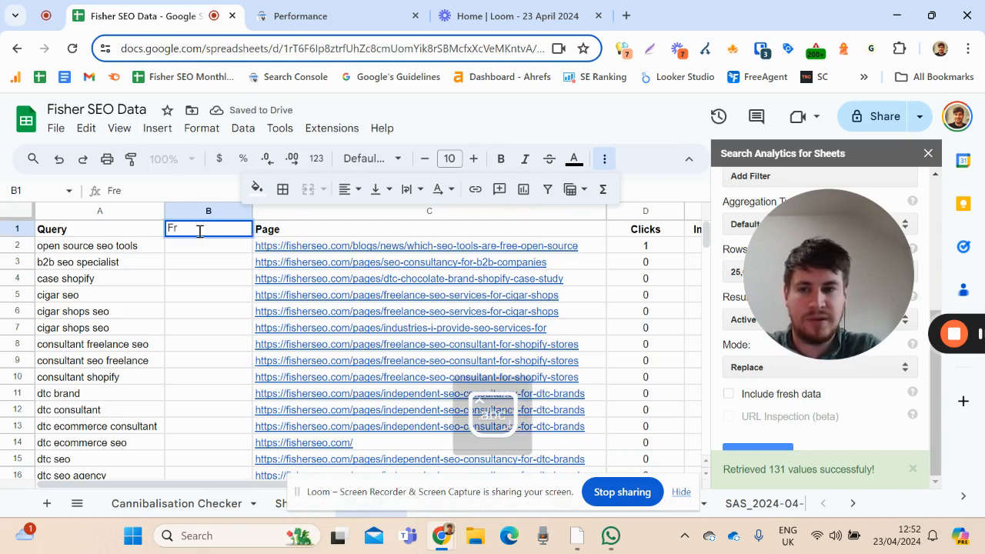
key(Caps_Lock)
text(Freq)
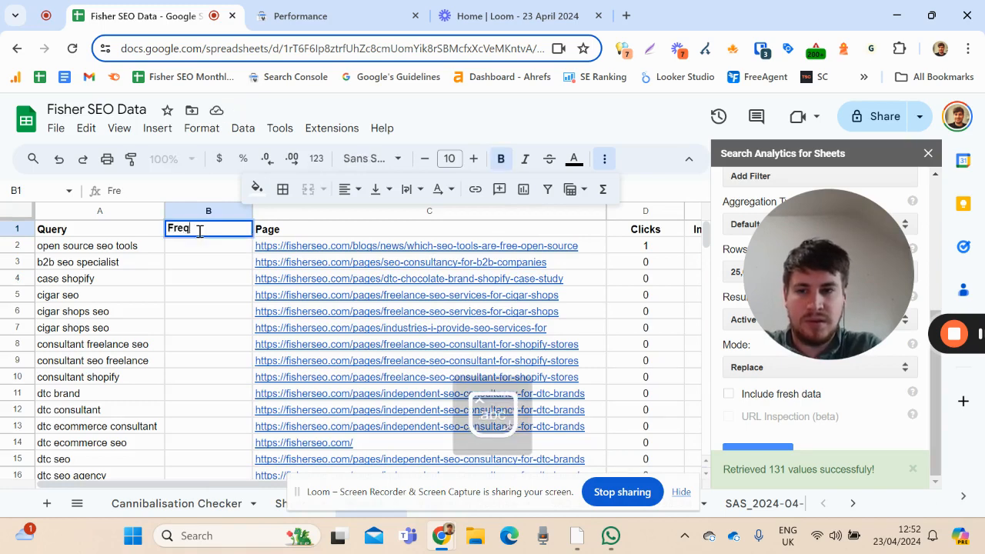
text(uency of Query)
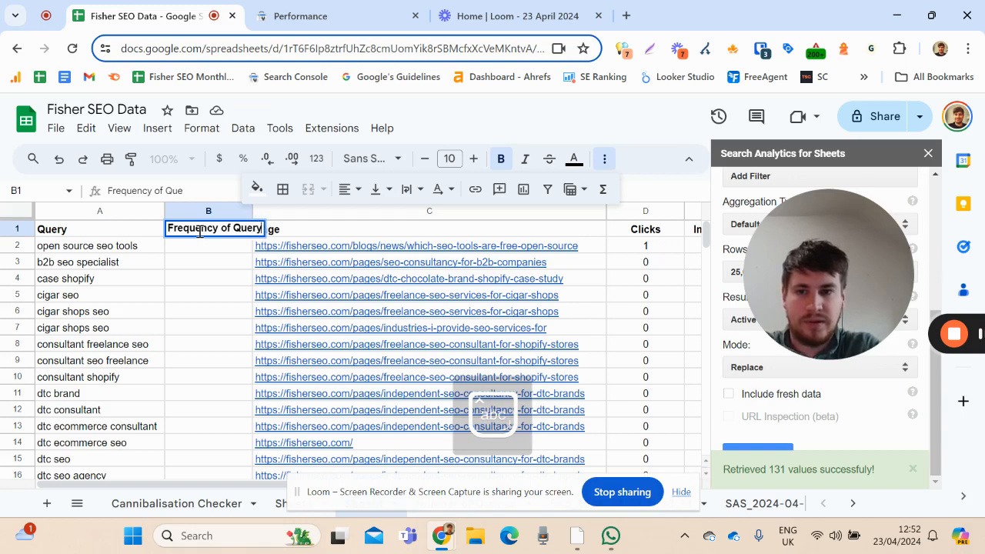
key(Return)
double_click(256, 216)
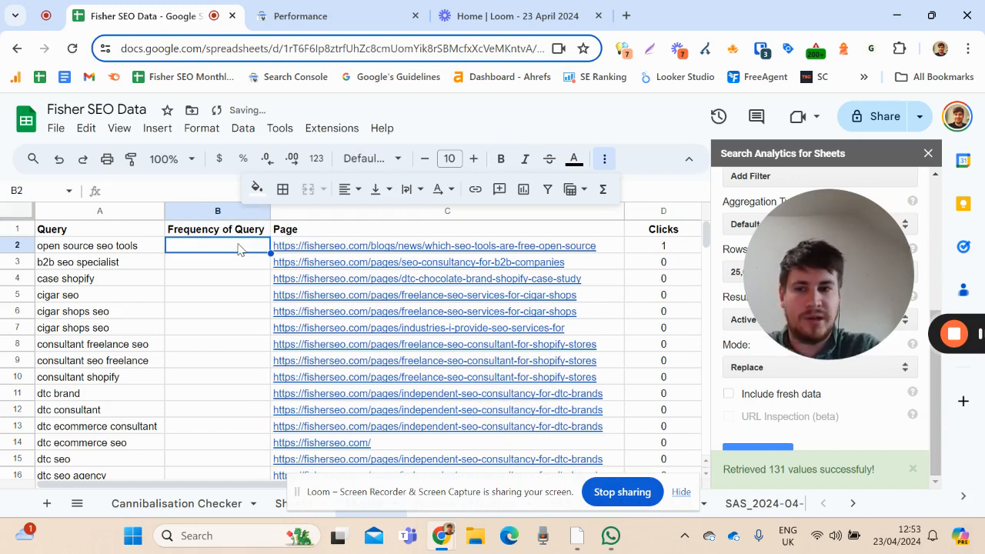
Enter =COUNTIF(A:A,A2) in B2 and accept the suggested autofill for the rest of the frequency column
key(Caps_Lock)
text(=COUNT)
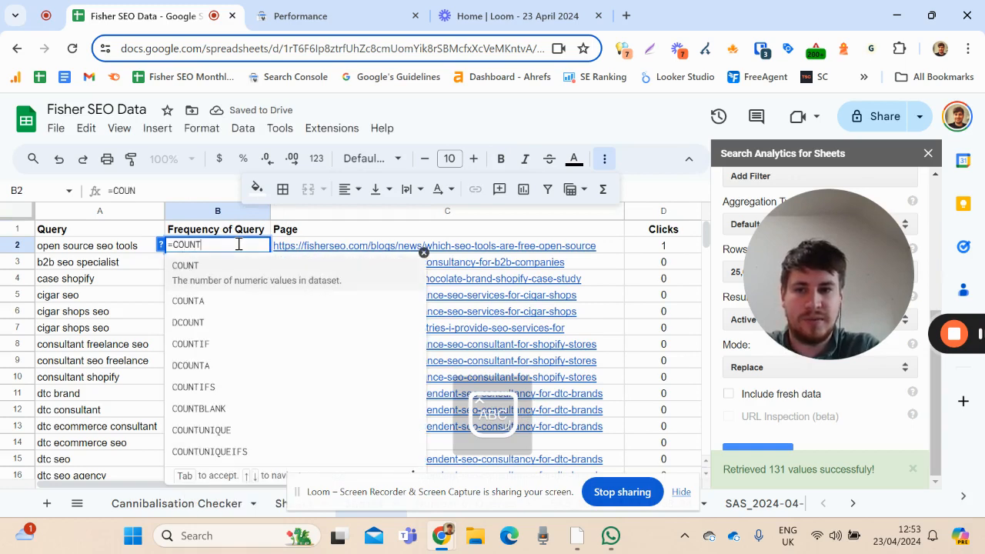
text(IF()
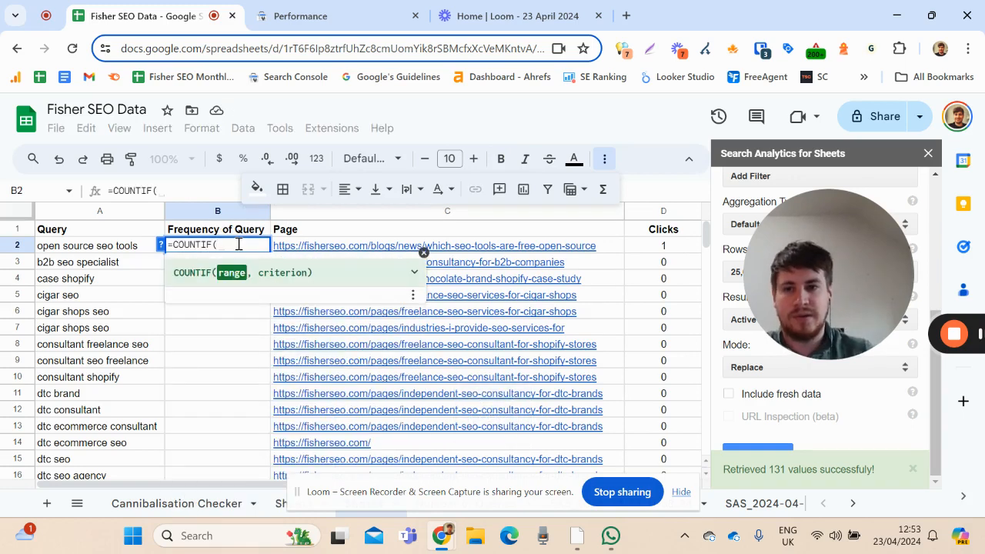
click(120, 214)
text(,)
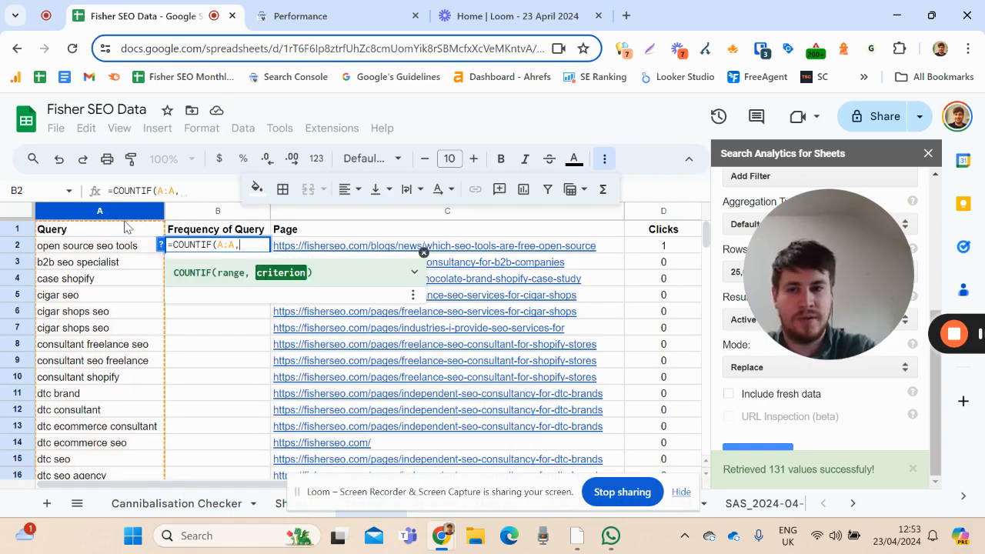
click(132, 250)
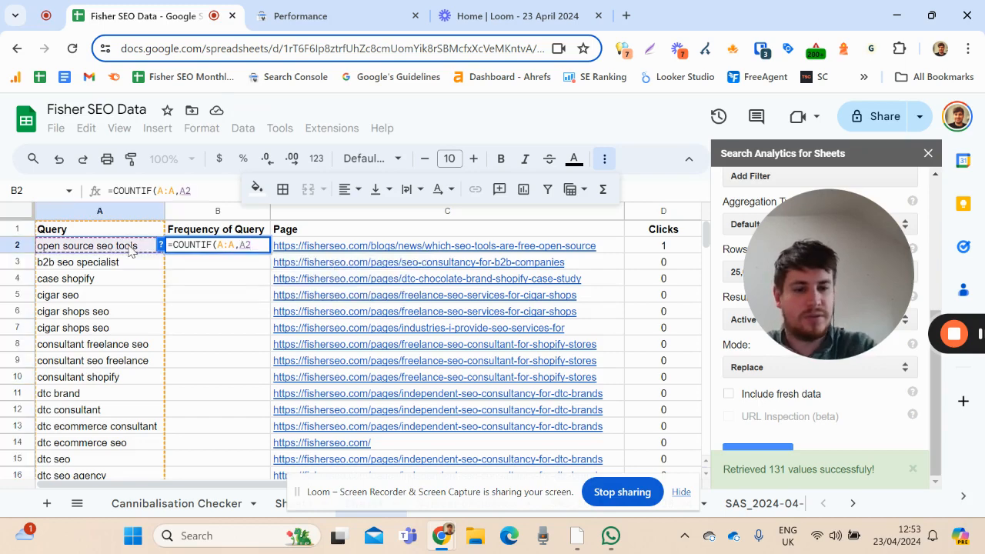
text())
key(Return)
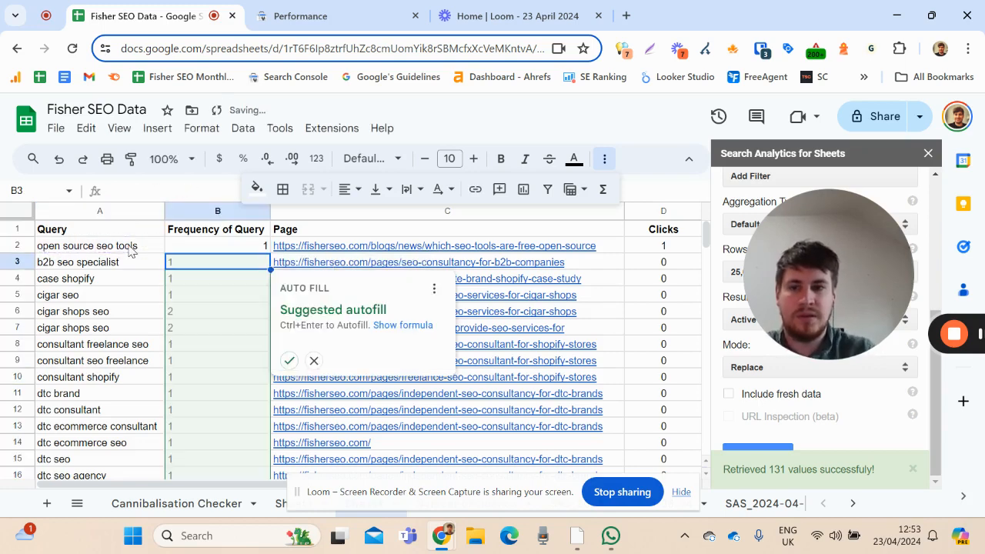
click(289, 360)
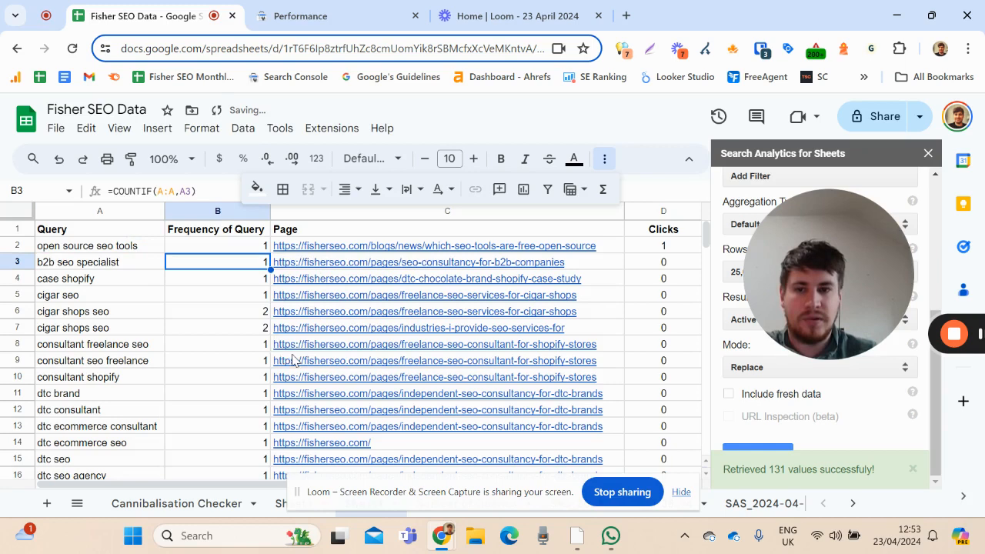
Centre-align the Frequency of Query column
click(194, 213)
click(344, 189)
click(376, 222)
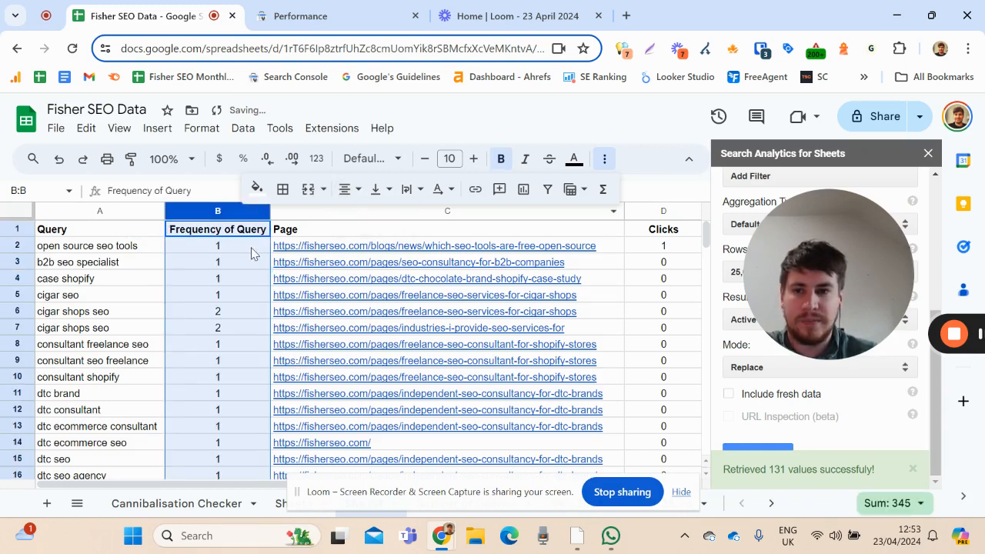
click(251, 247)
click(241, 315)
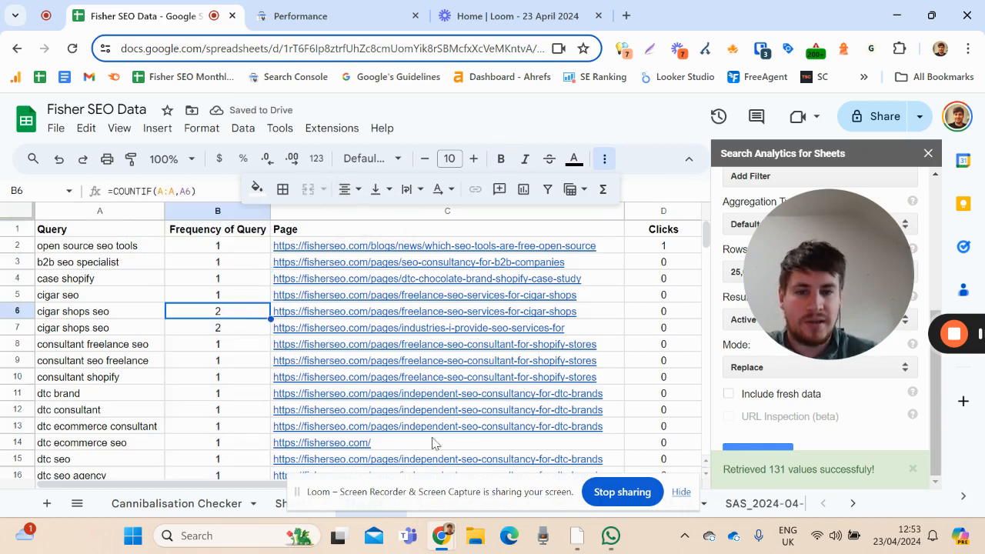
Create a filter on the data table and widen the Frequency of Query column slightly to fit its header
drag(265, 483, 431, 495)
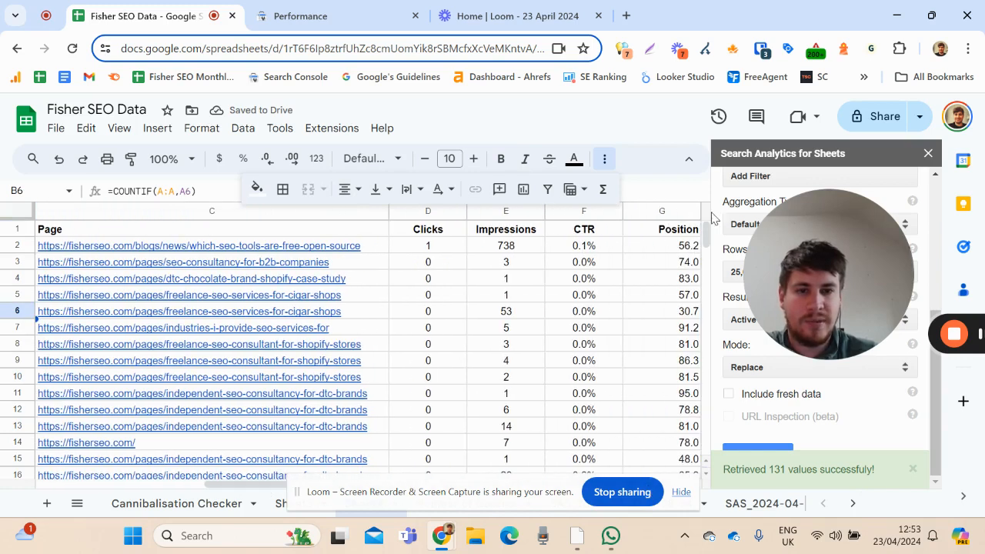
click(667, 234)
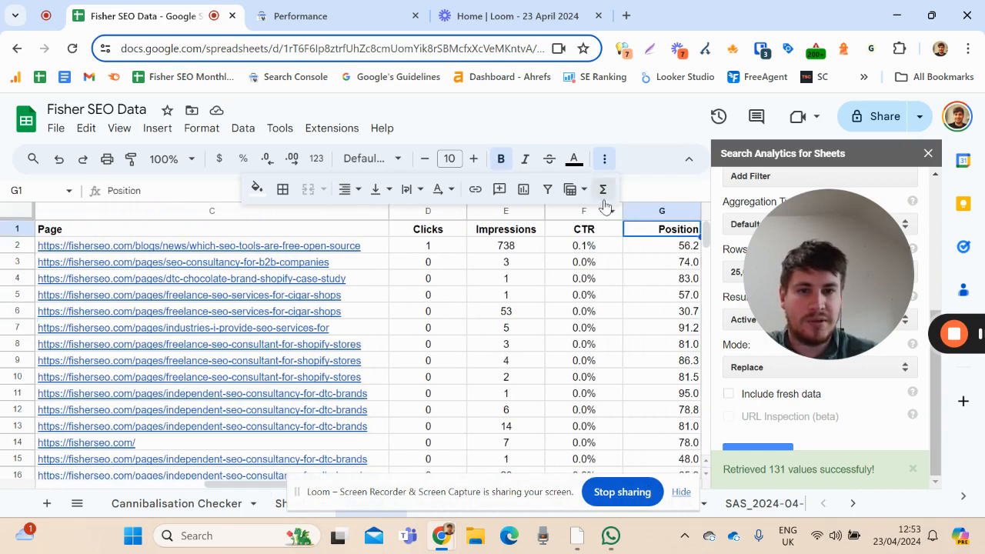
click(547, 189)
click(423, 381)
drag(239, 482, 11, 486)
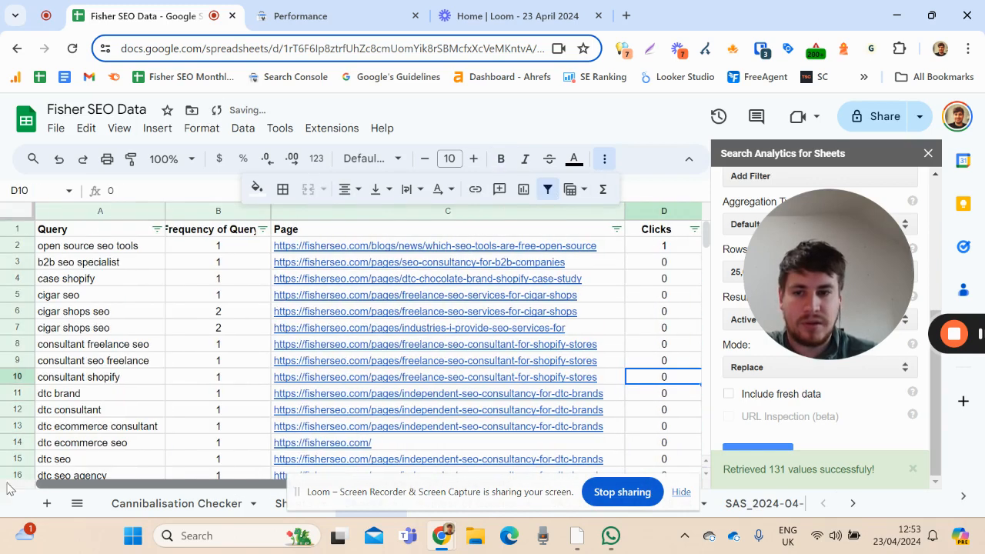
drag(271, 210, 281, 211)
click(257, 268)
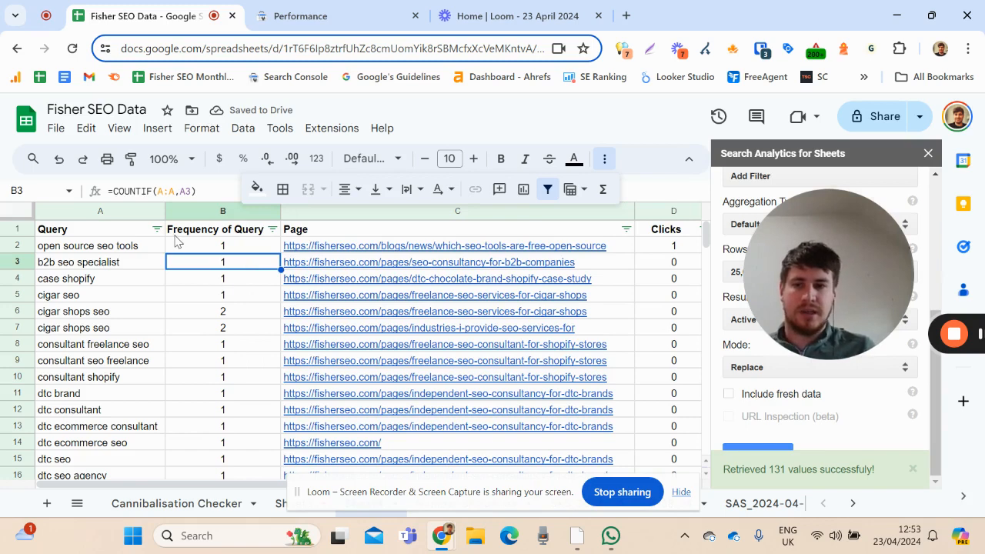
Sort the table by Frequency of Query in descending order
click(197, 247)
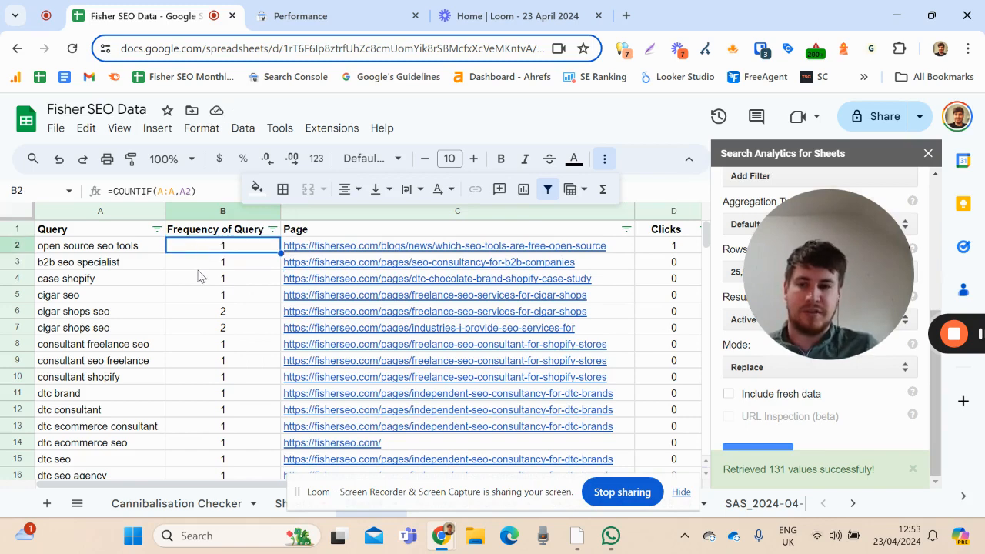
click(200, 262)
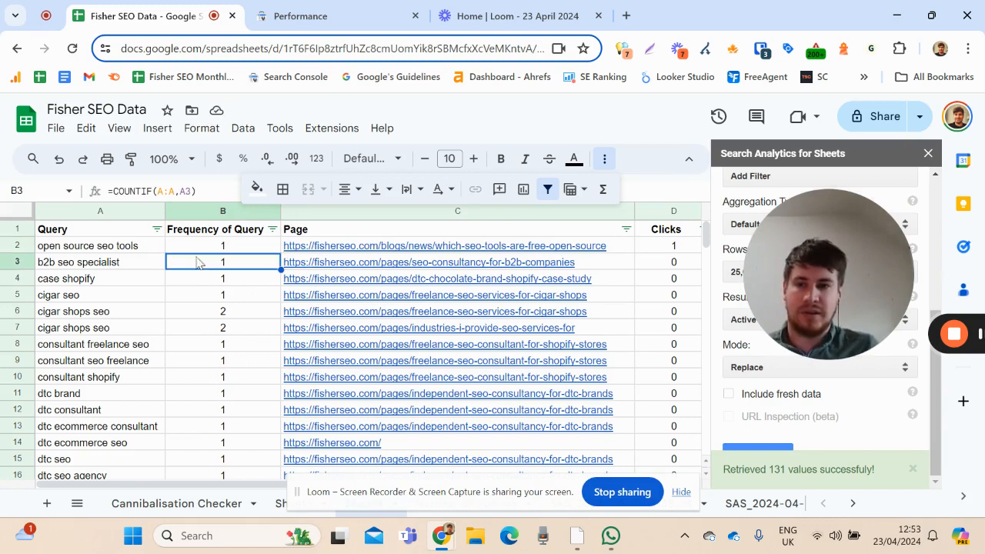
click(273, 229)
click(217, 281)
click(222, 263)
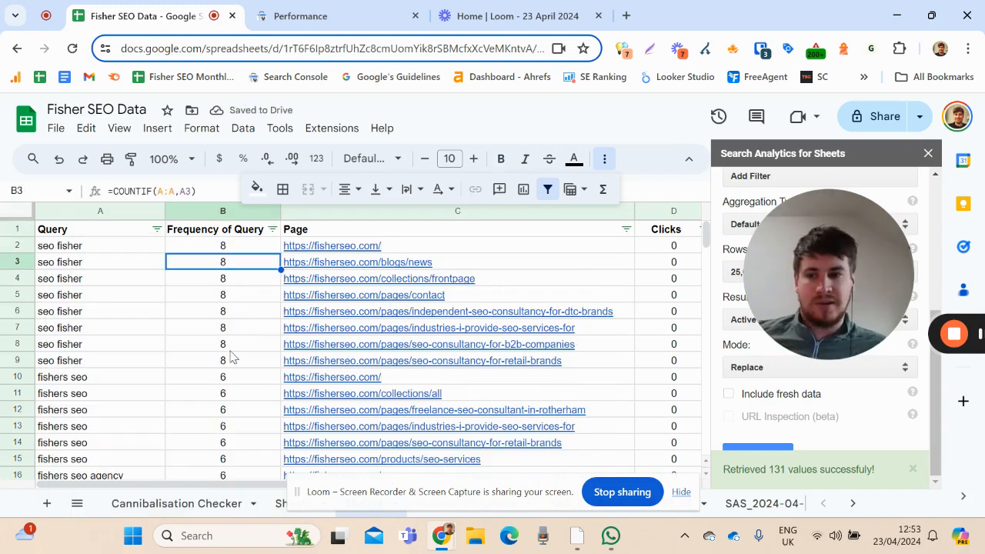
Examine the sorted rows for queries shared by several pages, including the pages listed for "freelance seo consultant"
click(128, 361)
scroll(238, 339, down, 2)
scroll(237, 339, down, 10)
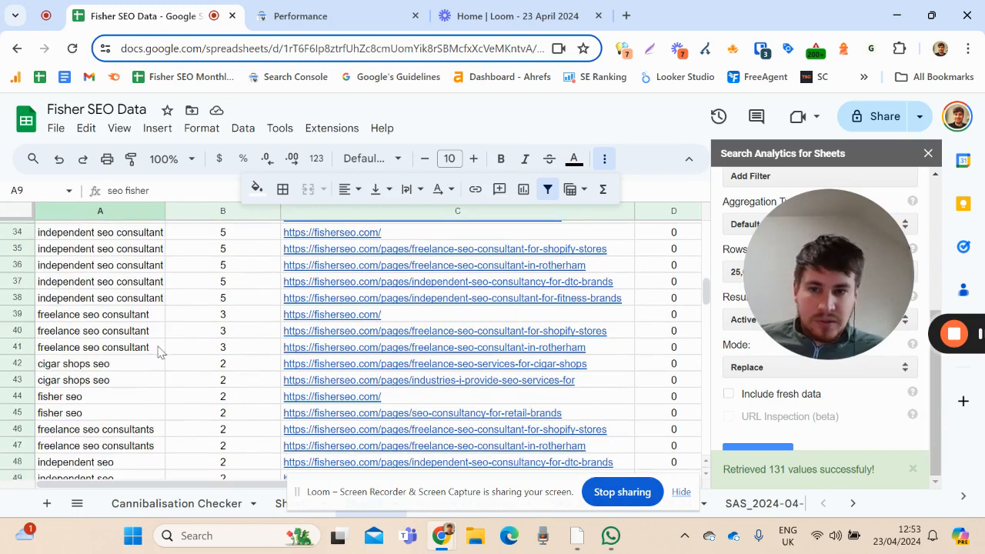
scroll(235, 324, up, 2)
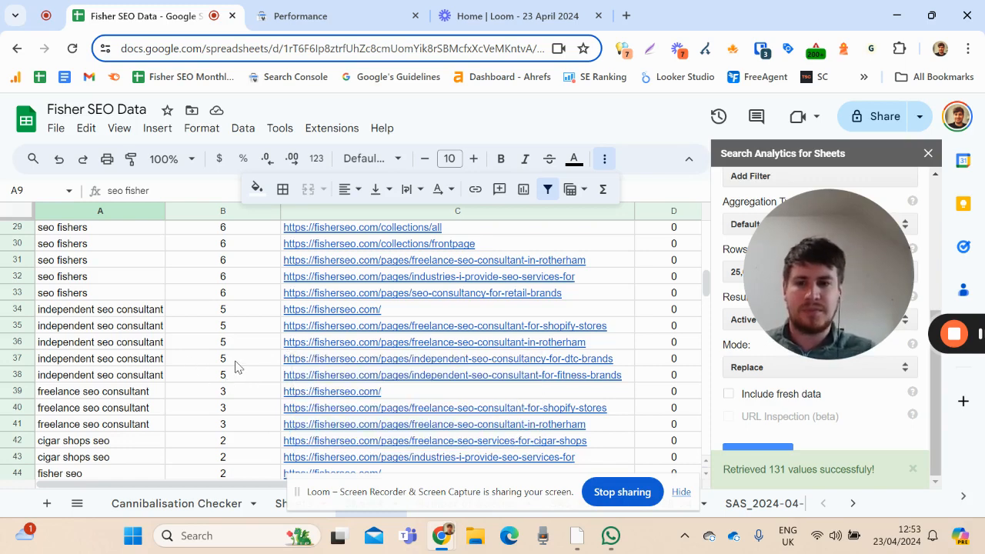
scroll(235, 366, down, 2)
click(148, 332)
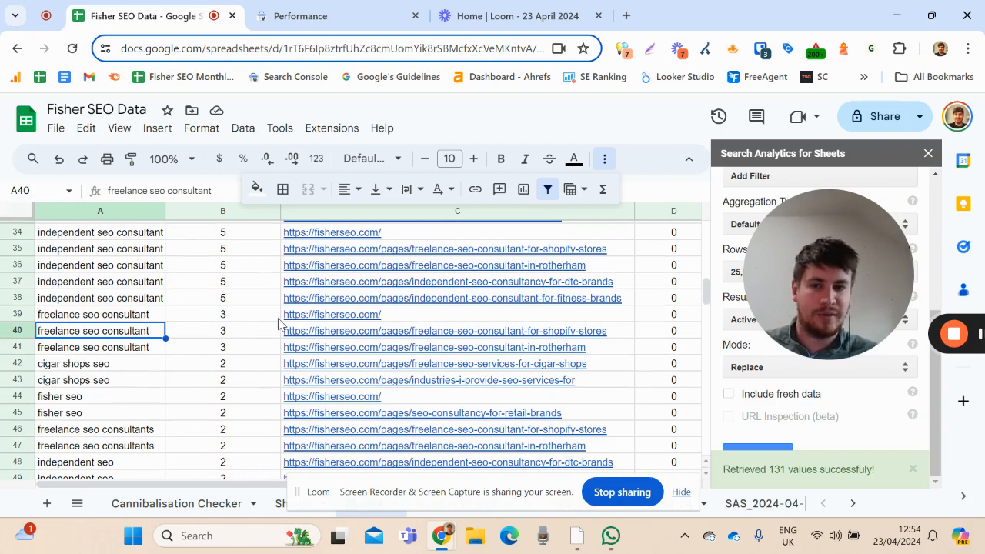
mouse_move(314, 335)
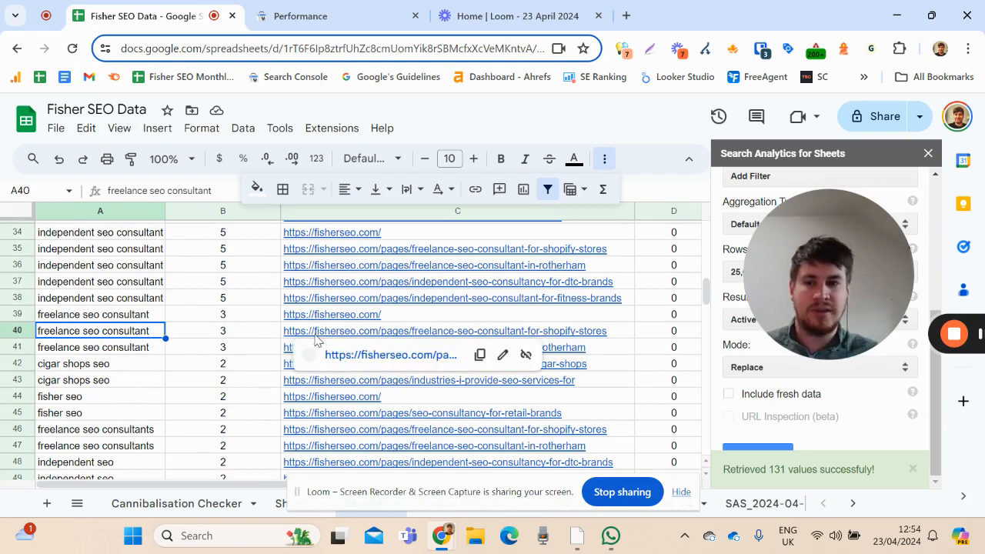
scroll(250, 347, up, 12)
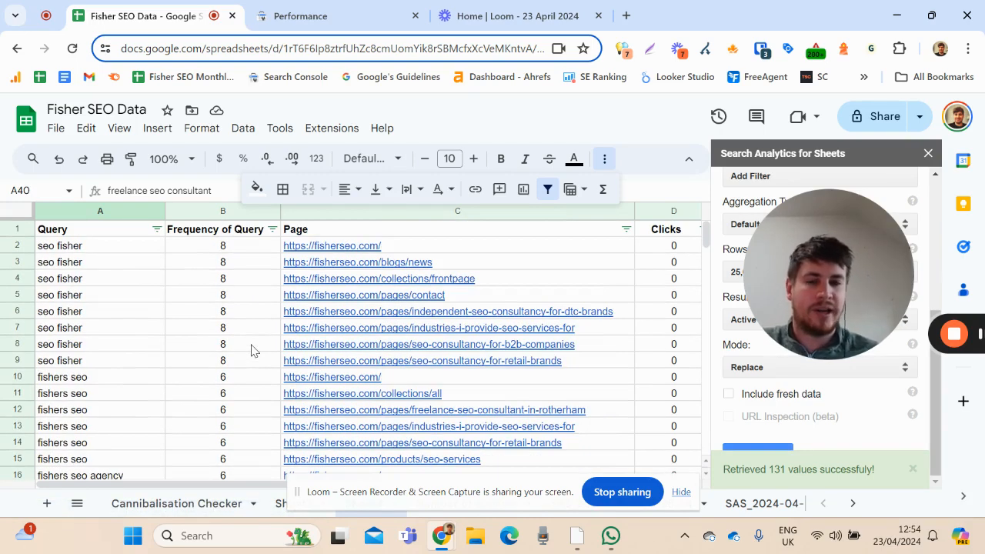